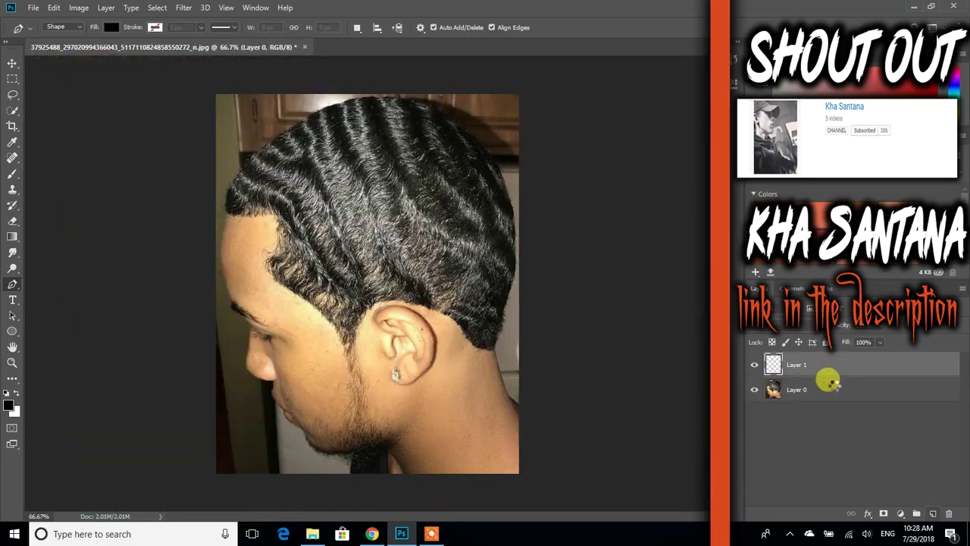
- Zoom in and start the Pen shape outline down the hairline
key(ctrl+1)
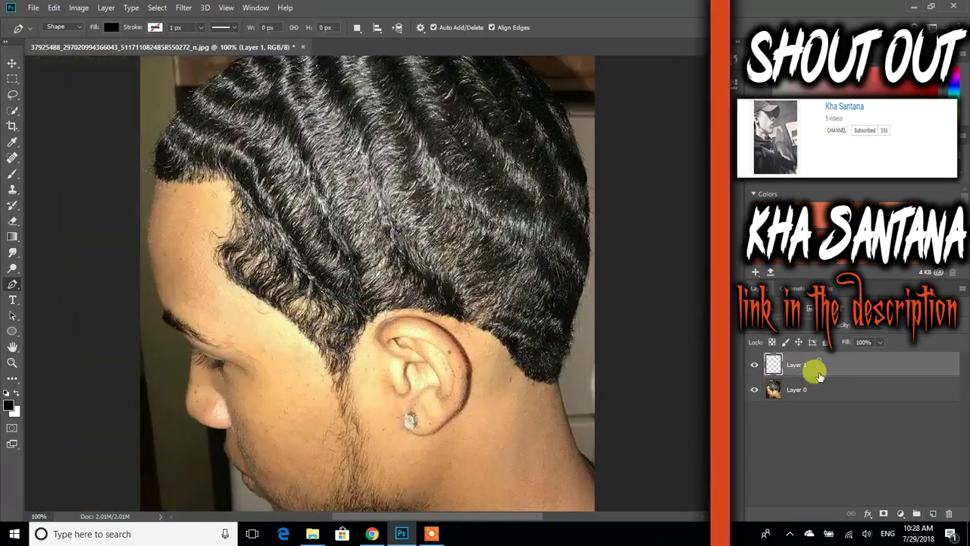
click(229, 194)
key(ctrl+plus)
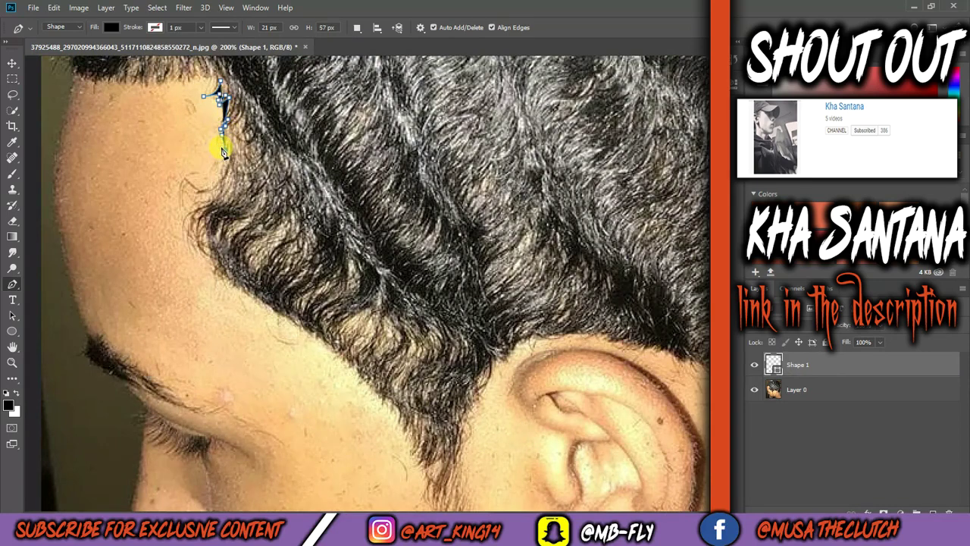
scroll(319, 311, down, 5)
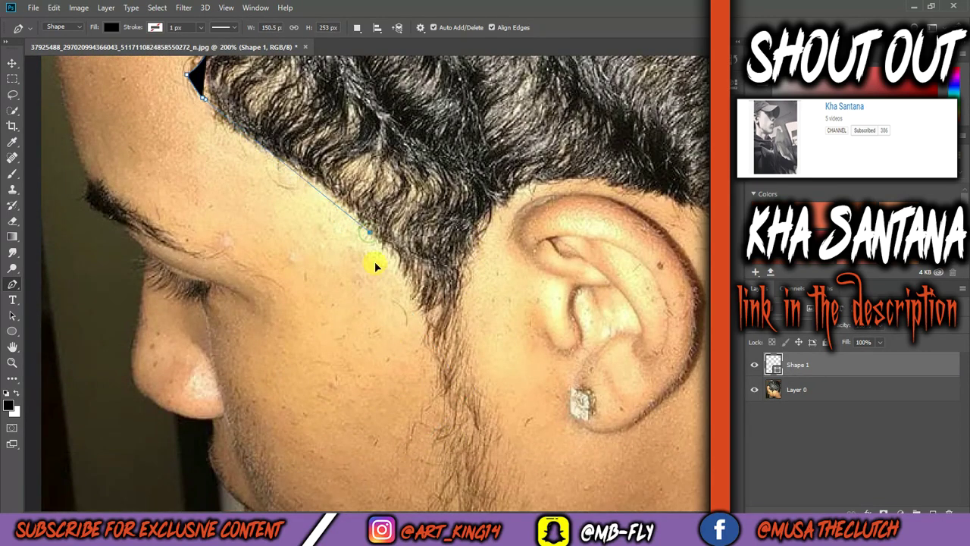
click(245, 144)
click(319, 184)
click(363, 229)
click(402, 279)
click(415, 307)
click(442, 388)
- Trace the spiky sideburn strands up to the hair edge along the top of the ear
click(459, 375)
click(460, 311)
click(485, 219)
click(528, 183)
click(585, 179)
click(641, 189)
- Continue the outline along the neck hairline and down the neck
scroll(477, 455, right, 8)
click(377, 208)
click(447, 256)
click(485, 308)
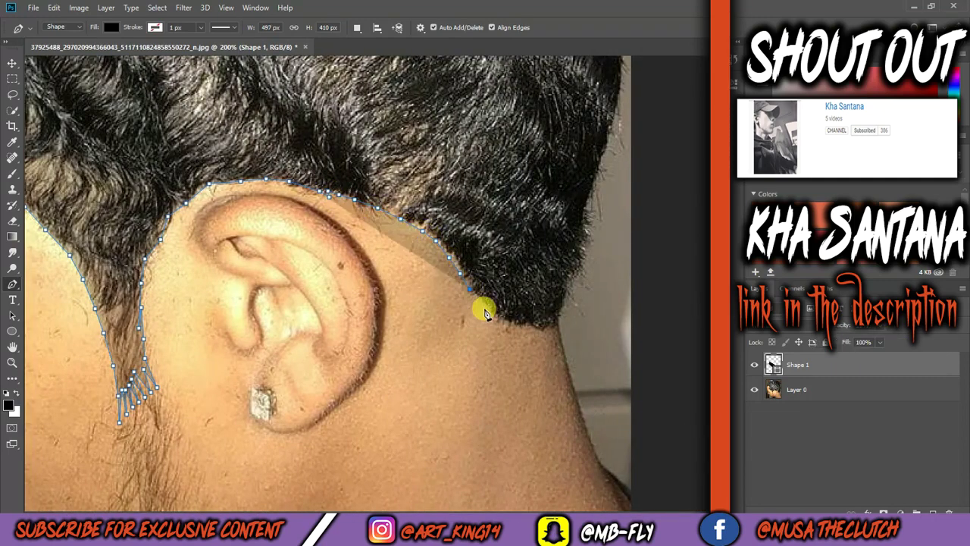
click(557, 322)
scroll(570, 379, down, 1)
click(575, 409)
click(630, 459)
- Extend the outline up the back of the hair
click(602, 429)
click(561, 197)
scroll(592, 340, up, 6)
click(625, 335)
click(620, 222)
scroll(599, 228, up, 3)
scroll(582, 310, up, 3)
scroll(580, 281, up, 2)
- Trace the upper-right edge and the top of the head
click(535, 252)
click(440, 163)
click(386, 132)
click(288, 96)
click(212, 91)
click(96, 121)
scroll(169, 264, left, 5)
scroll(213, 240, left, 1)
- Trace down the left side of the head and along the brow line
click(191, 262)
scroll(197, 265, down, 2)
click(172, 254)
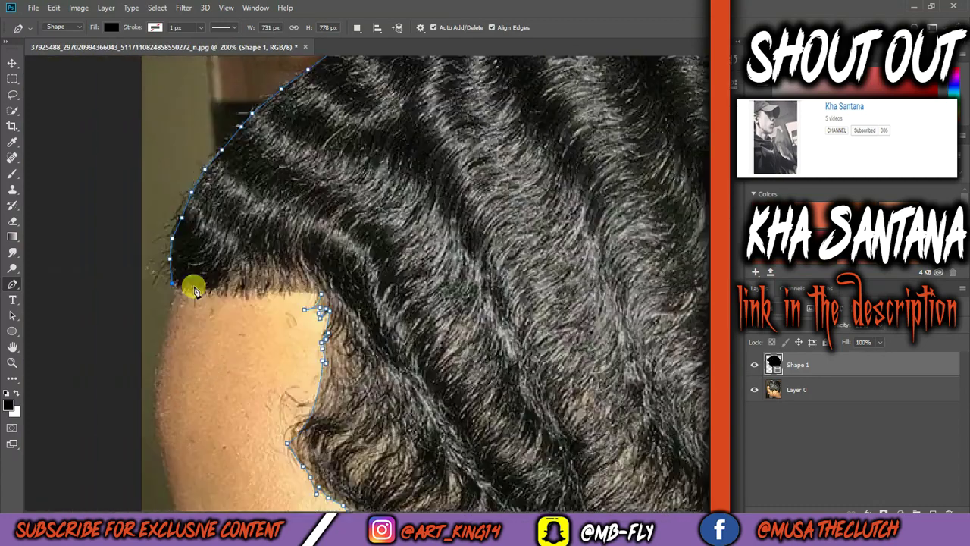
scroll(175, 325, down, 3)
click(184, 435)
scroll(182, 444, down, 2)
click(219, 411)
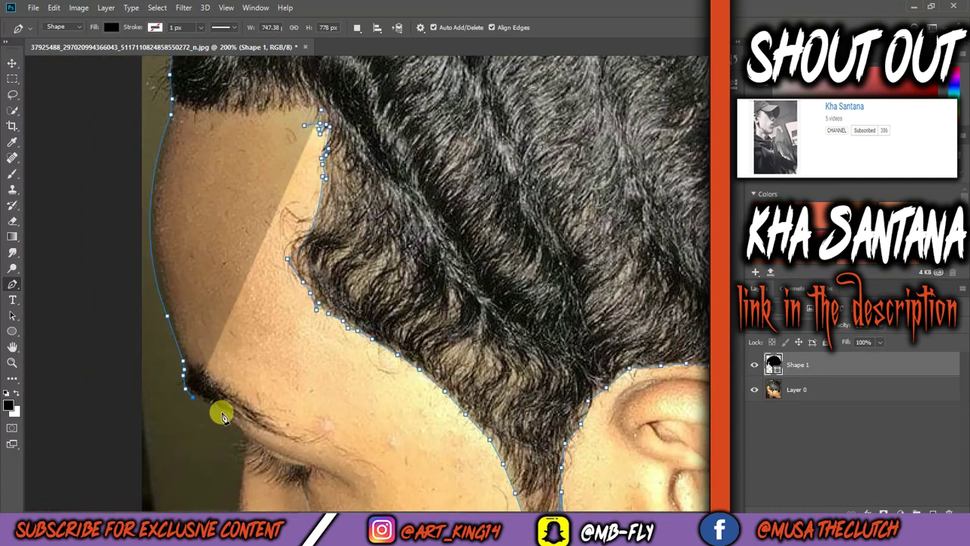
scroll(228, 429, down, 2)
click(238, 363)
- Trace down the nose profile, lips and chin
click(240, 408)
scroll(232, 398, down, 2)
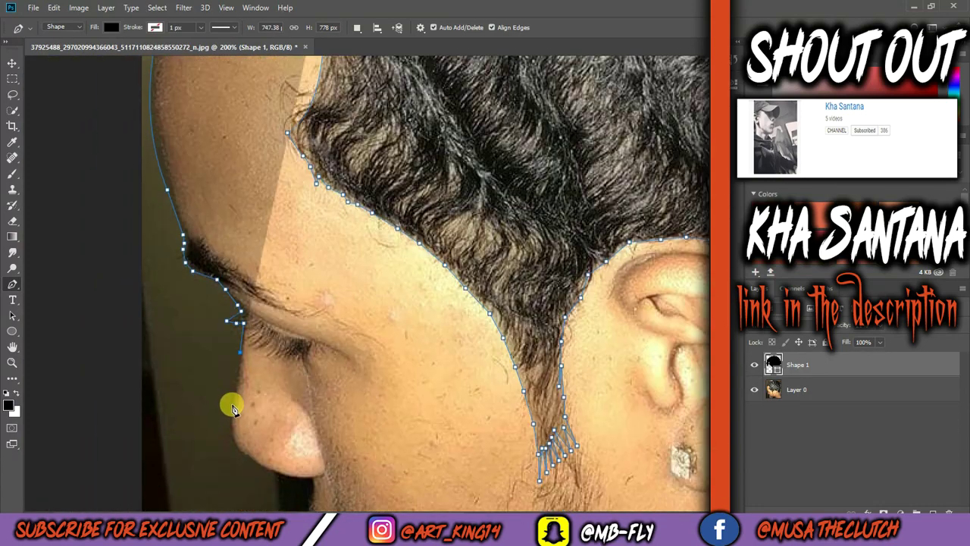
click(230, 424)
scroll(231, 413, down, 2)
click(308, 421)
click(307, 445)
scroll(310, 431, down, 2)
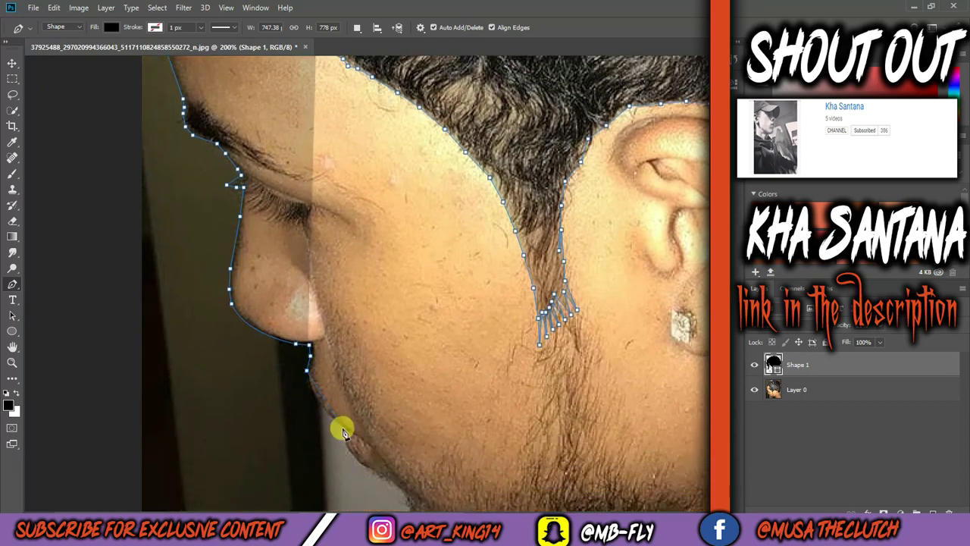
click(342, 430)
drag(369, 471, 399, 482)
- Trace the jawline and along the chin
scroll(369, 474, down, 2)
click(401, 390)
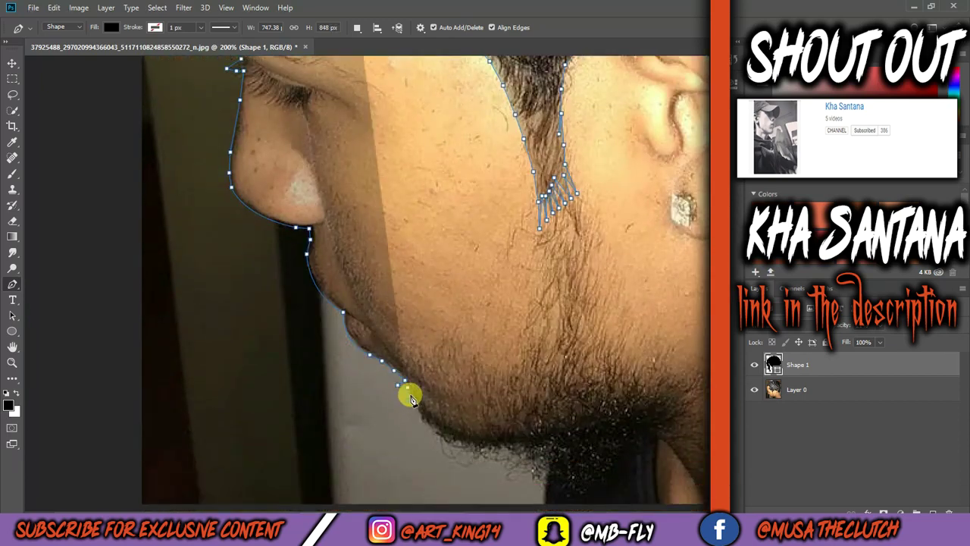
click(424, 420)
drag(433, 439, 443, 440)
click(472, 450)
click(489, 447)
click(553, 448)
scroll(553, 448, down, 1)
scroll(561, 432, down, 1)
- Draw zig-zag beard strands under the chin
drag(558, 403, 606, 299)
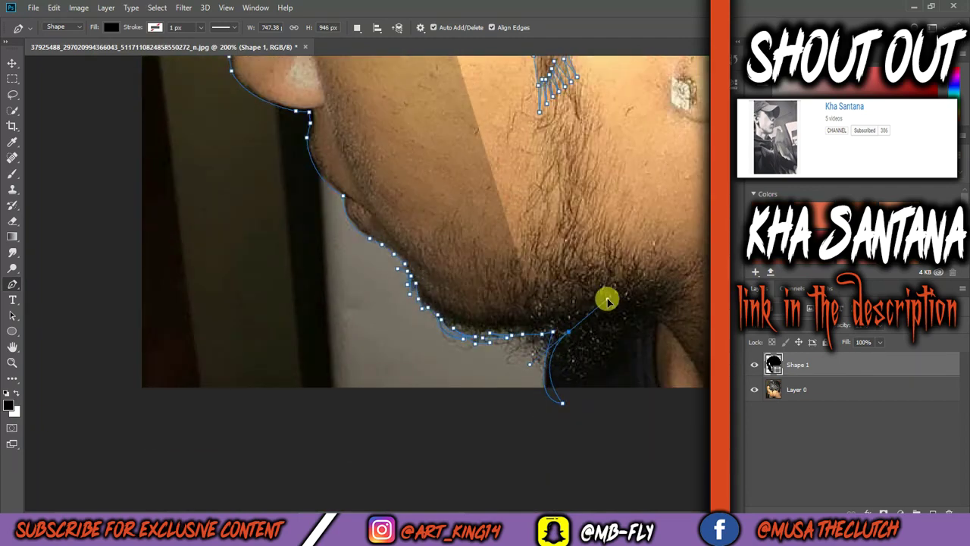
drag(665, 384, 678, 288)
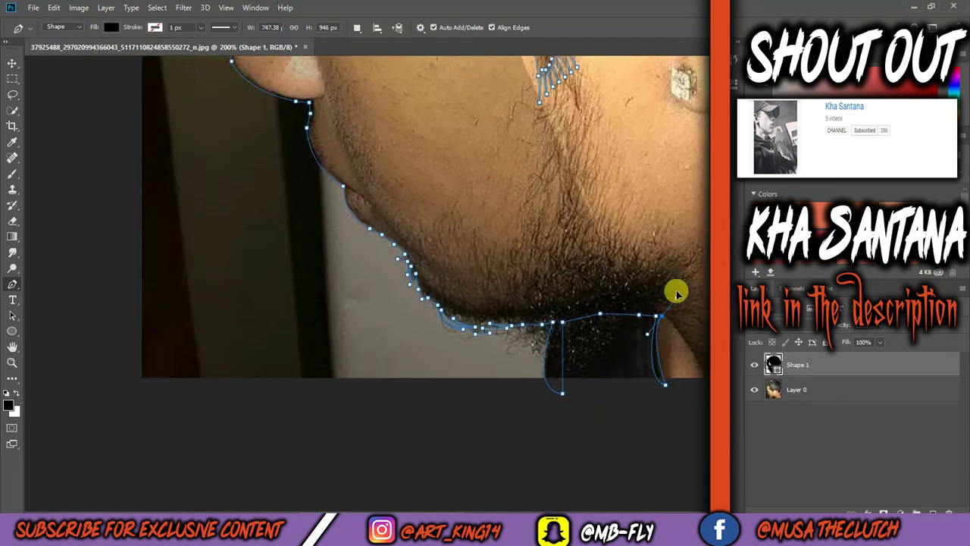
scroll(441, 383, right, 4)
drag(442, 384, 387, 306)
click(400, 296)
click(437, 248)
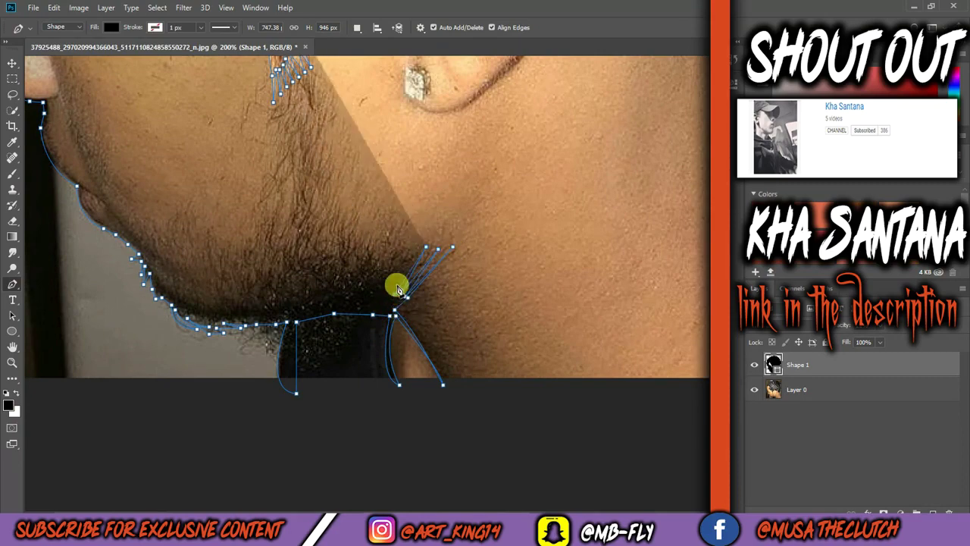
click(388, 293)
click(410, 250)
click(377, 288)
click(389, 250)
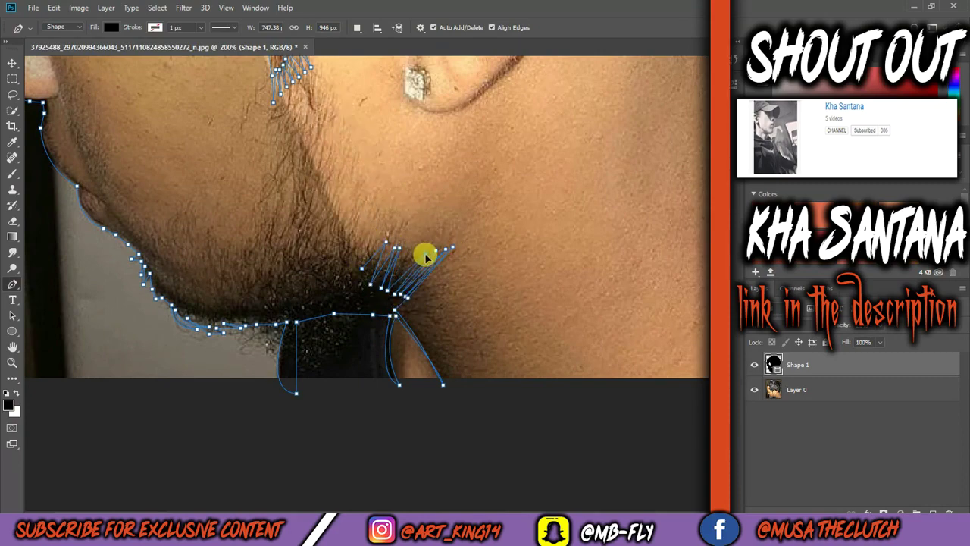
- Add spiky zig-zag beard strands along the jawline
click(353, 114)
click(376, 214)
click(754, 388)
click(207, 277)
click(78, 184)
click(65, 170)
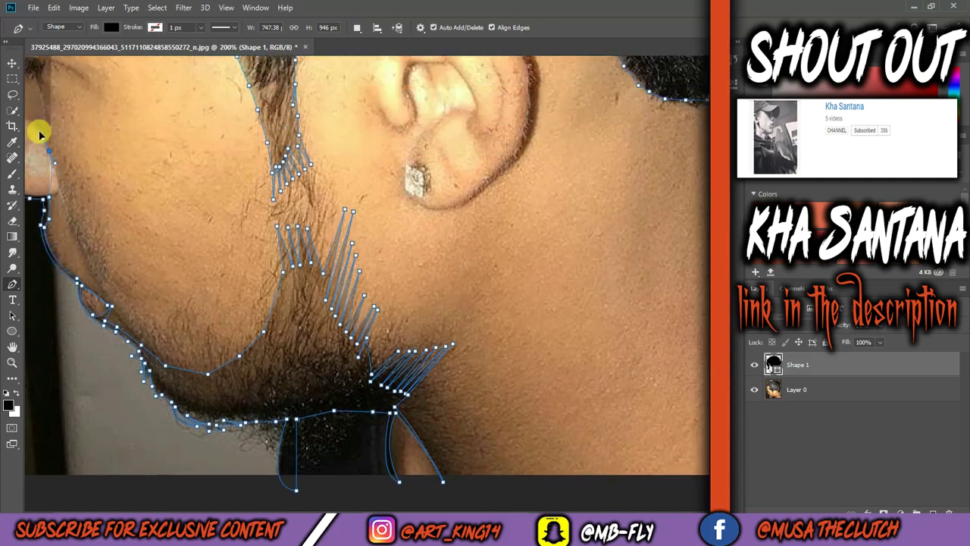
- Trace the upper eyelid, then pan back up and close the outline at the hairline
drag(44, 135, 190, 197)
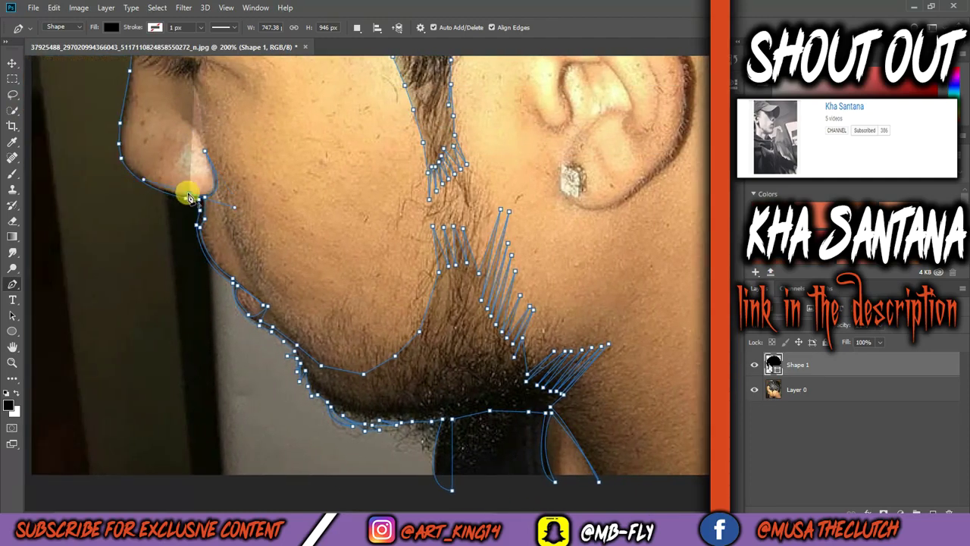
drag(131, 114, 128, 178)
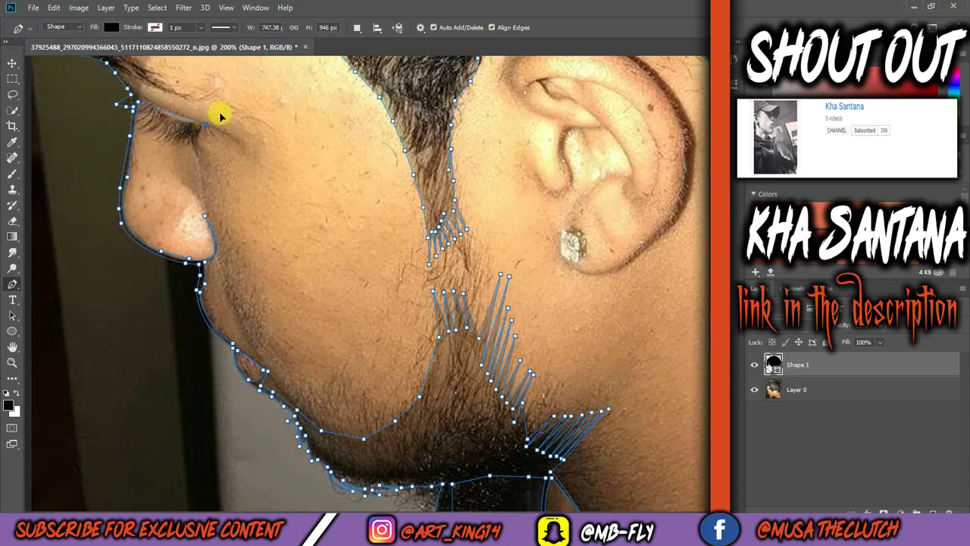
click(138, 98)
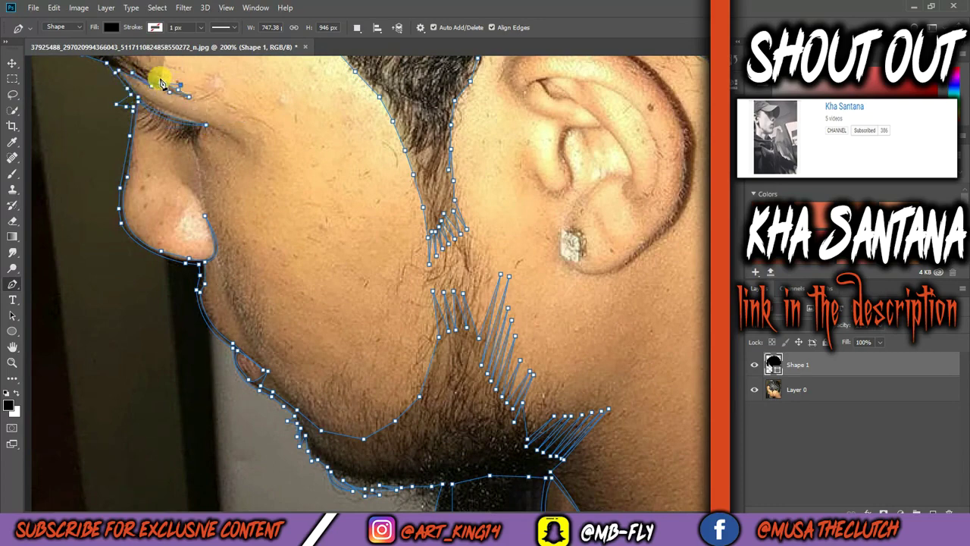
scroll(148, 145, up, 3)
scroll(61, 227, up, 5)
scroll(91, 119, up, 5)
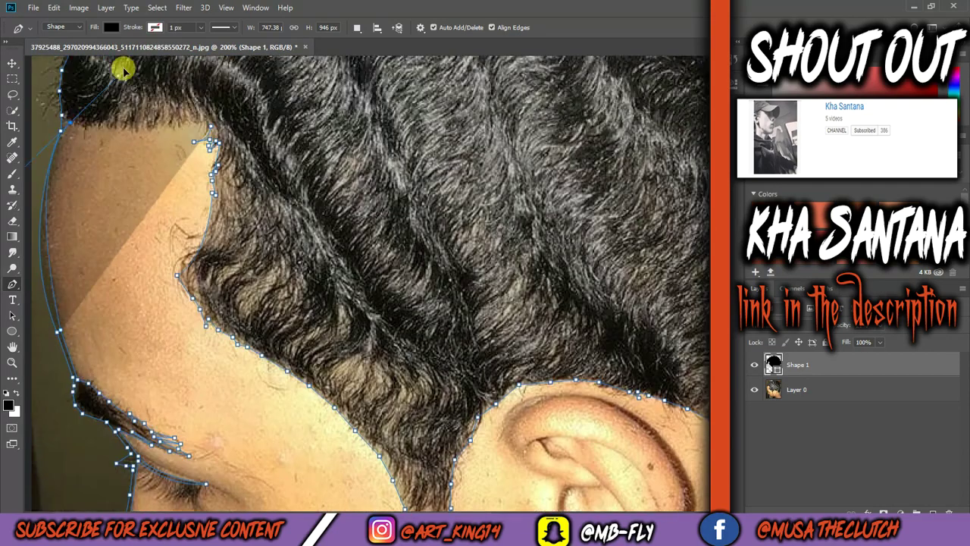
scroll(104, 177, up, 5)
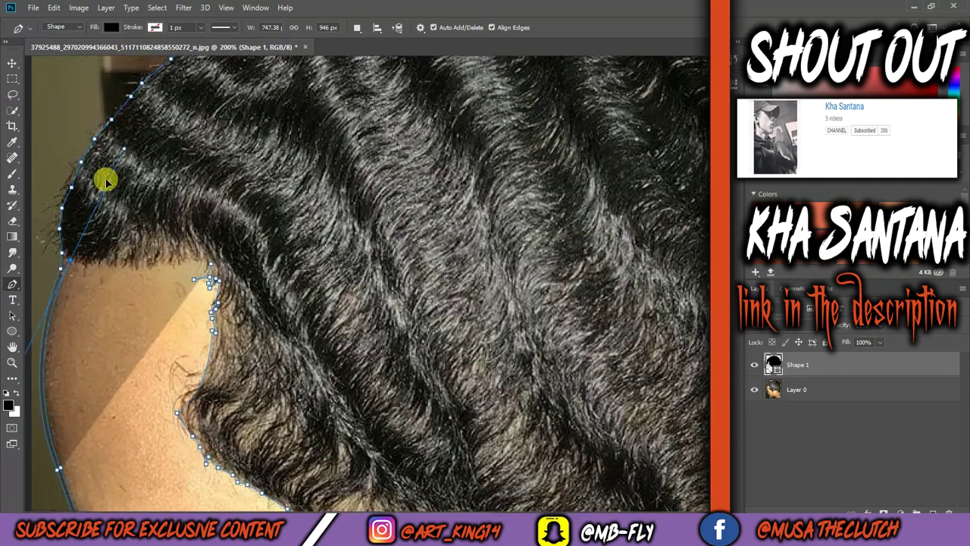
click(203, 265)
- Hide Layer 0 and zoom out to check the black silhouette, then zoom back in
click(754, 389)
key(ctrl+minus)
key(ctrl+minus)
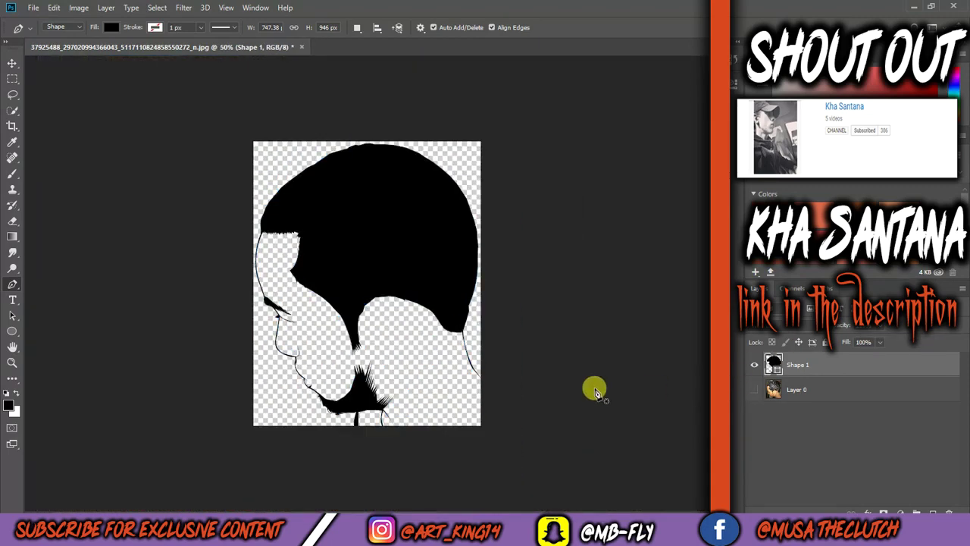
key(ctrl+plus)
key(ctrl+plus)
key(ctrl+plus)
key(ctrl+plus)
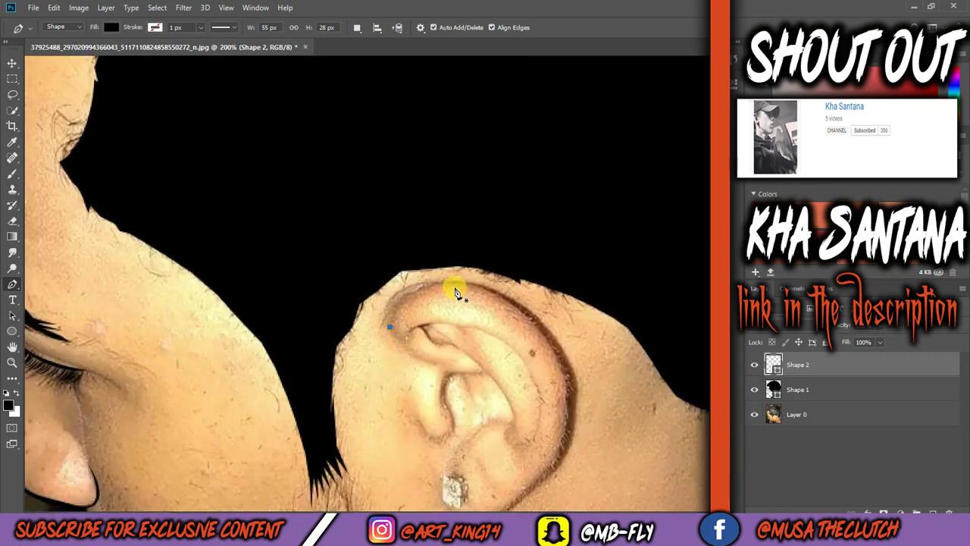
- Draw the curved outer ear outline around the lobe, undoing a misplaced bend
drag(450, 427, 484, 474)
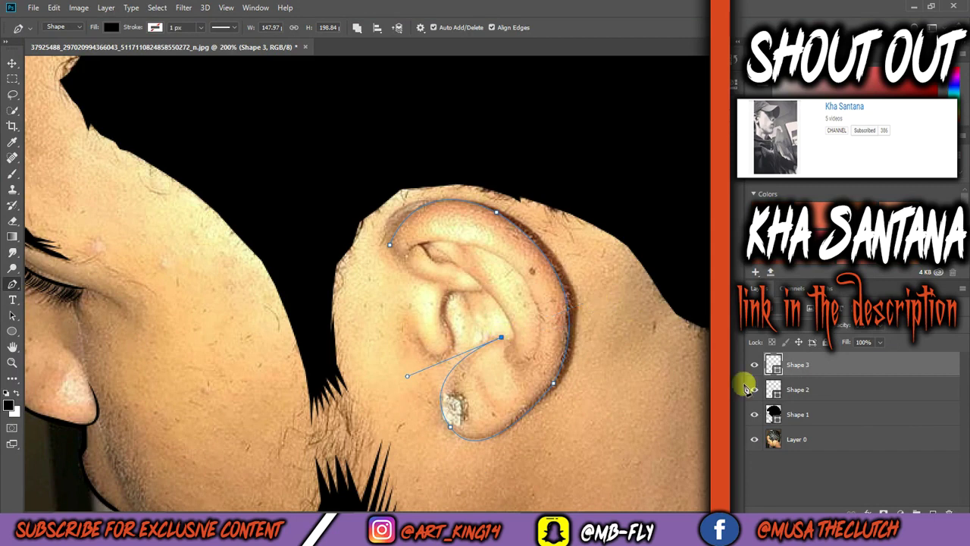
drag(880, 342, 907, 345)
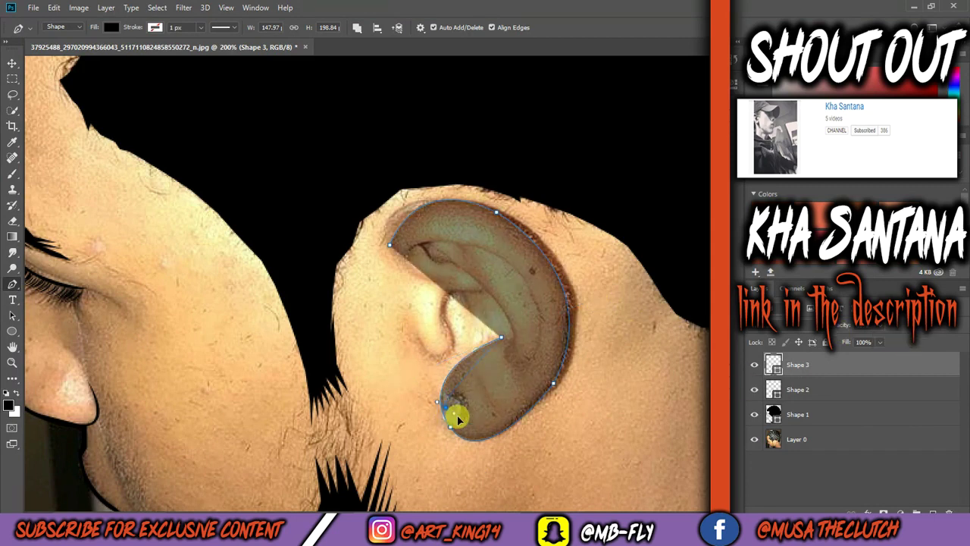
drag(457, 415, 447, 411)
drag(598, 349, 601, 271)
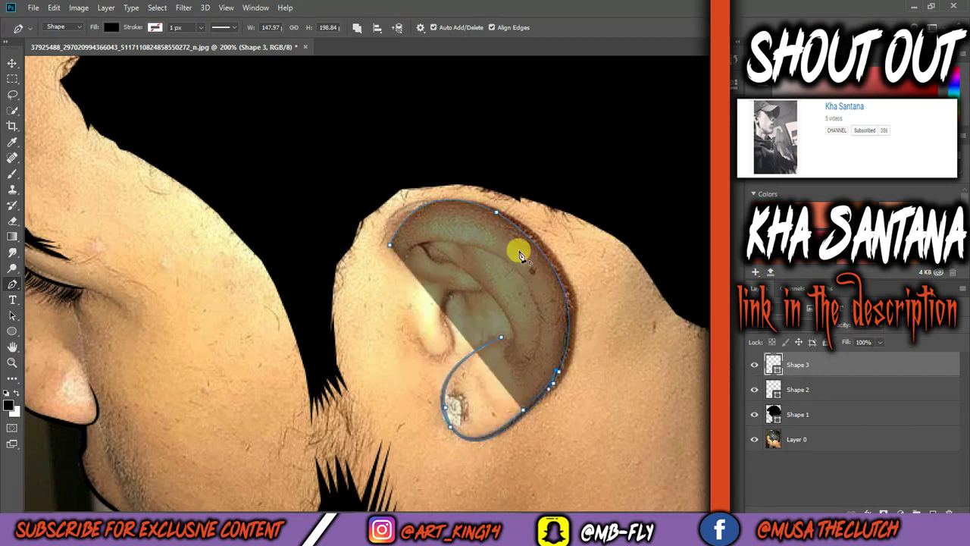
click(738, 57)
click(636, 281)
- Shape the ear curve and draw the inner ear fold downward
click(567, 313)
drag(490, 210, 493, 220)
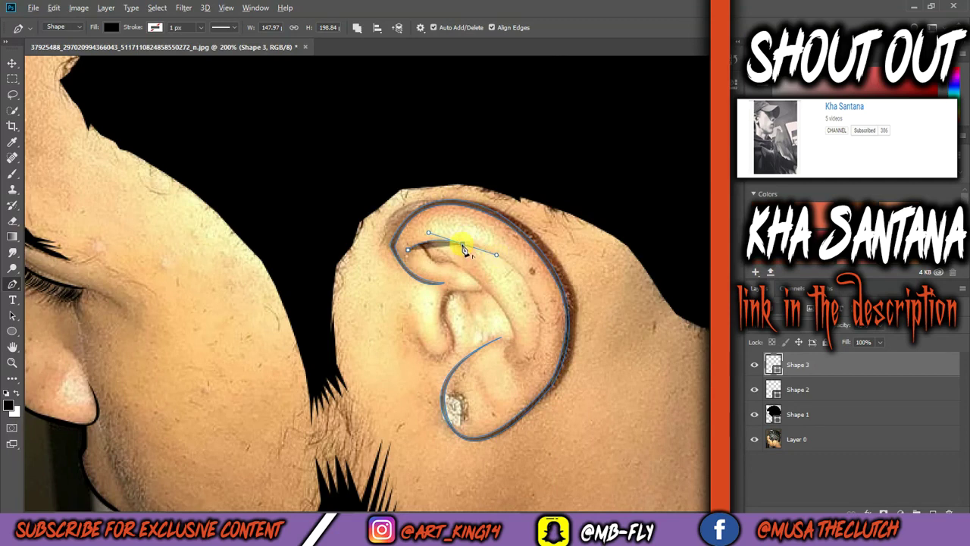
drag(461, 244, 430, 250)
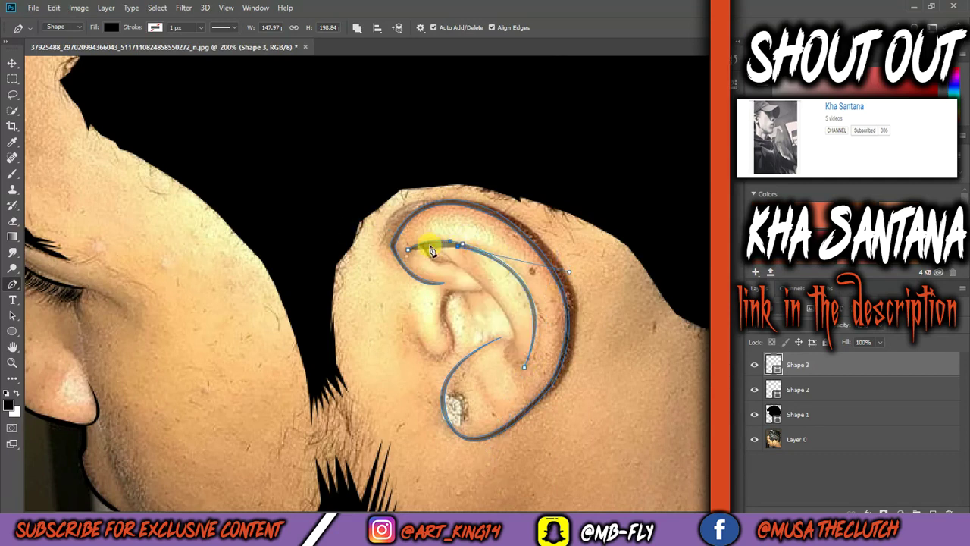
click(504, 353)
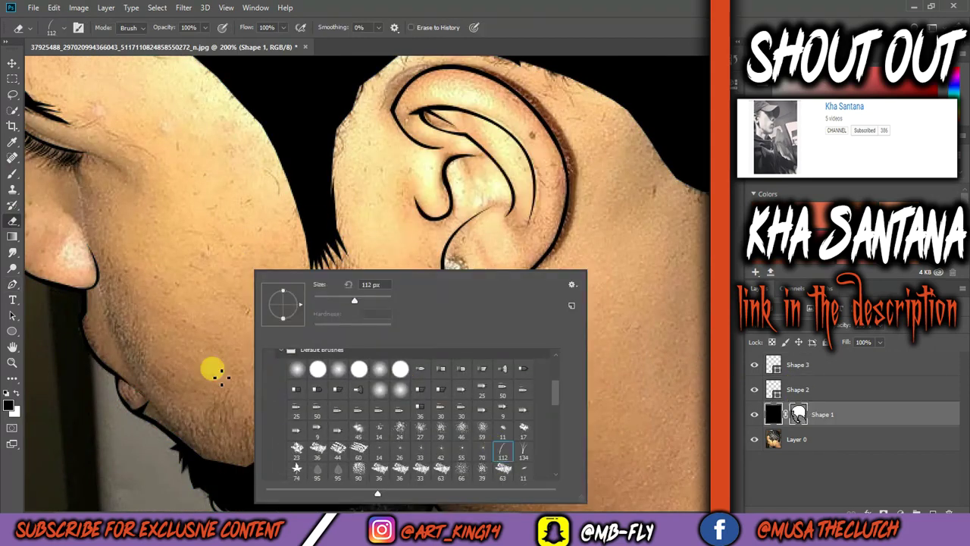
- Refine the Shape 1 mask by erasing along the jawline and painting over the neck and chin
scroll(400, 325, down, 3)
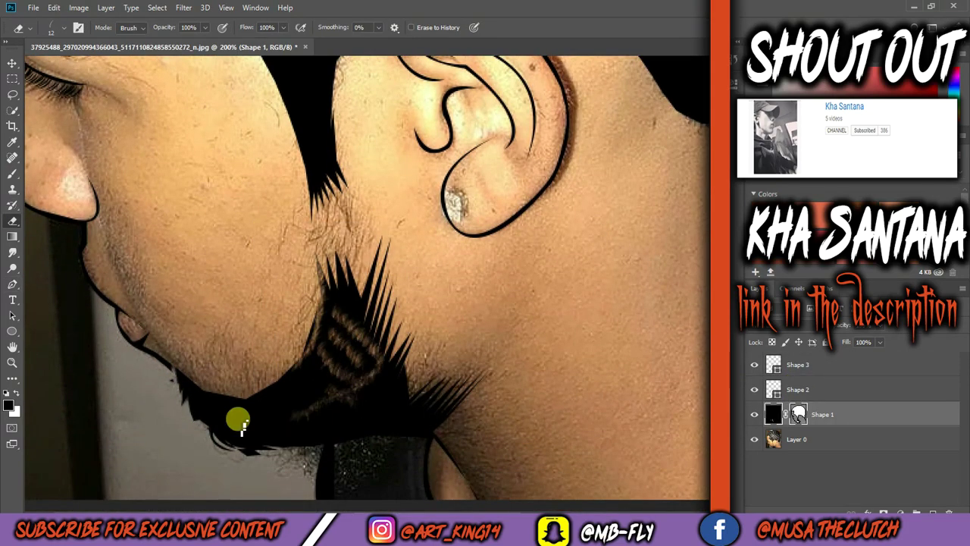
drag(241, 424, 304, 344)
scroll(296, 228, up, 3)
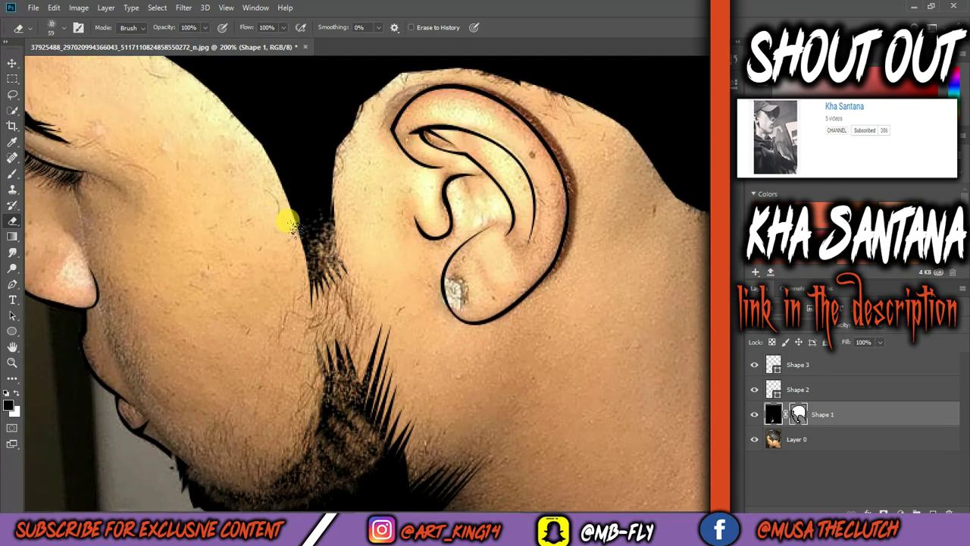
scroll(306, 242, down, 5)
drag(364, 232, 267, 172)
click(12, 174)
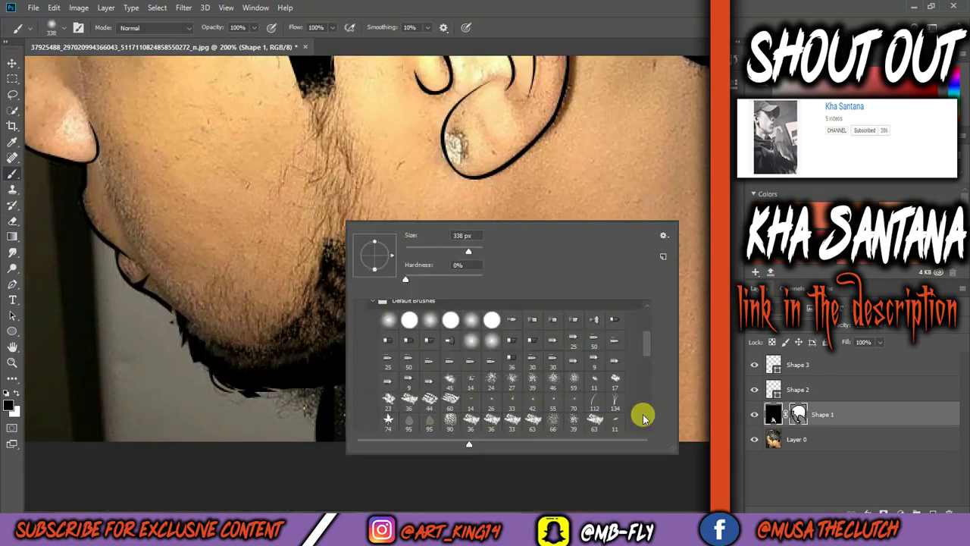
mouse_move(287, 269)
mouse_down()
mouse_move(331, 293)
mouse_move(340, 229)
mouse_move(357, 273)
mouse_up()
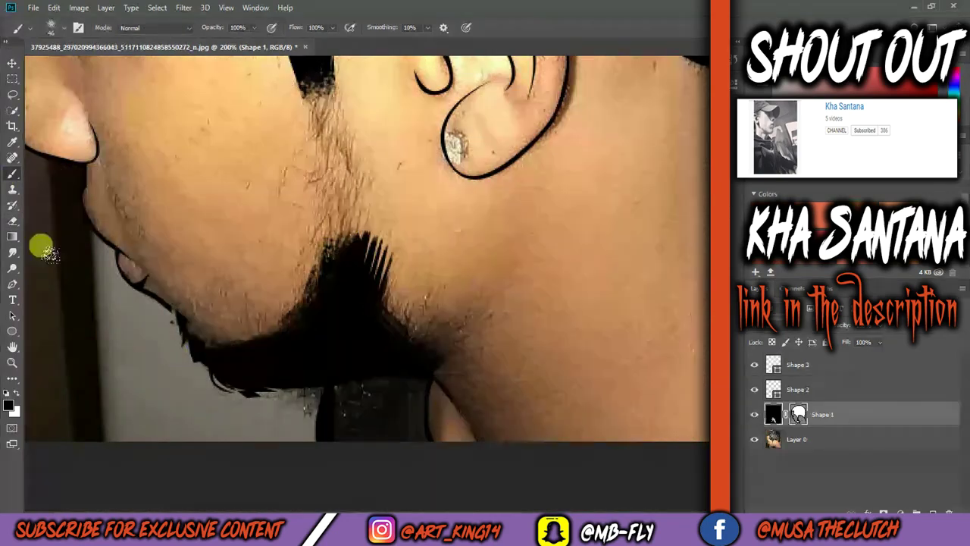
click(12, 220)
drag(362, 229, 382, 262)
- Merge the outline shape layers, zoom out and hide the original photo
key(ctrl+minus)
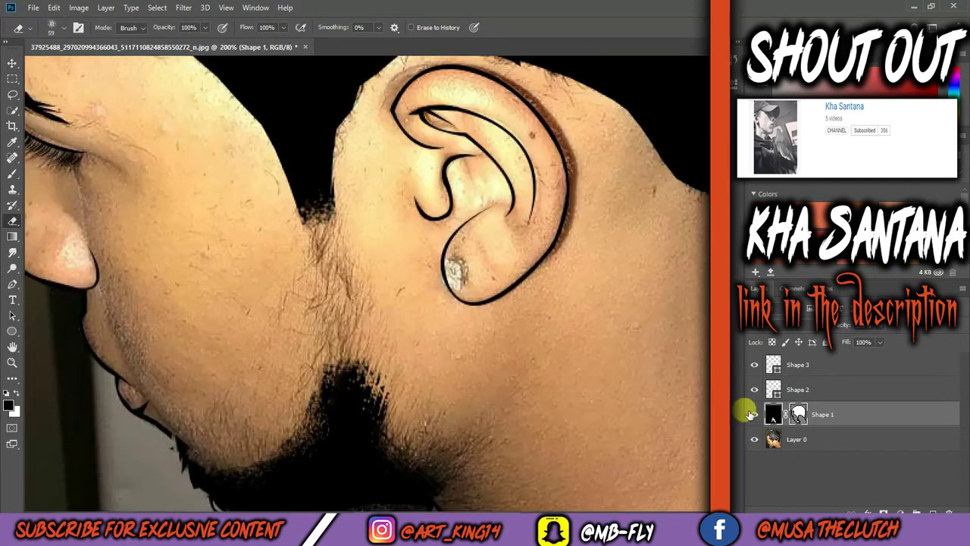
key(ctrl+e)
click(754, 390)
- Move the wave strokes layer down, hide the photo and lower the strokes' Fill
key(c)
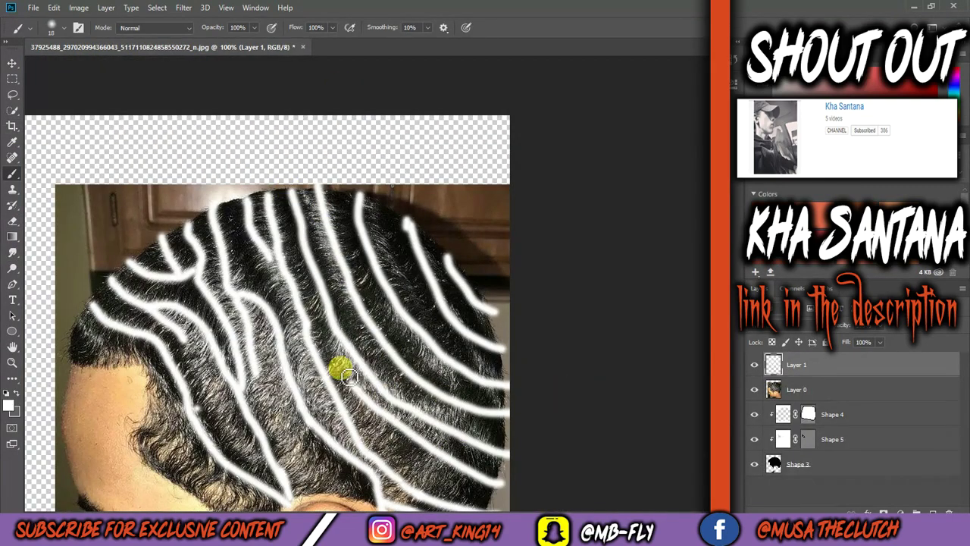
scroll(345, 371, down, 3)
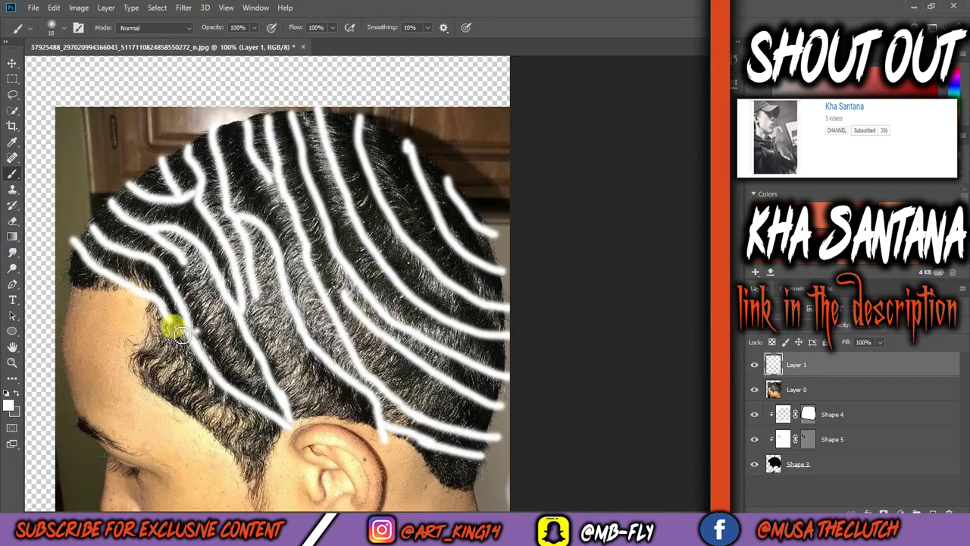
click(912, 510)
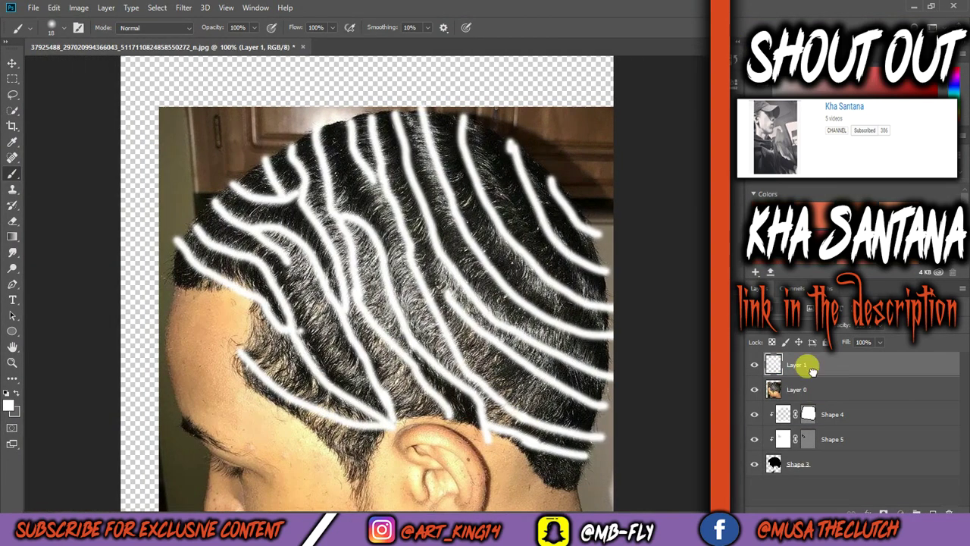
click(770, 364)
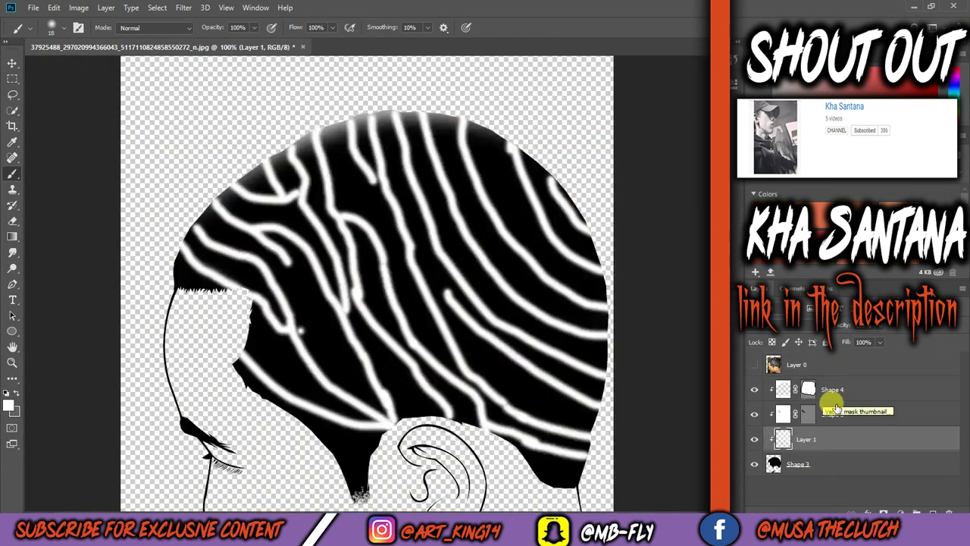
drag(851, 335, 833, 341)
key(ctrl+minus)
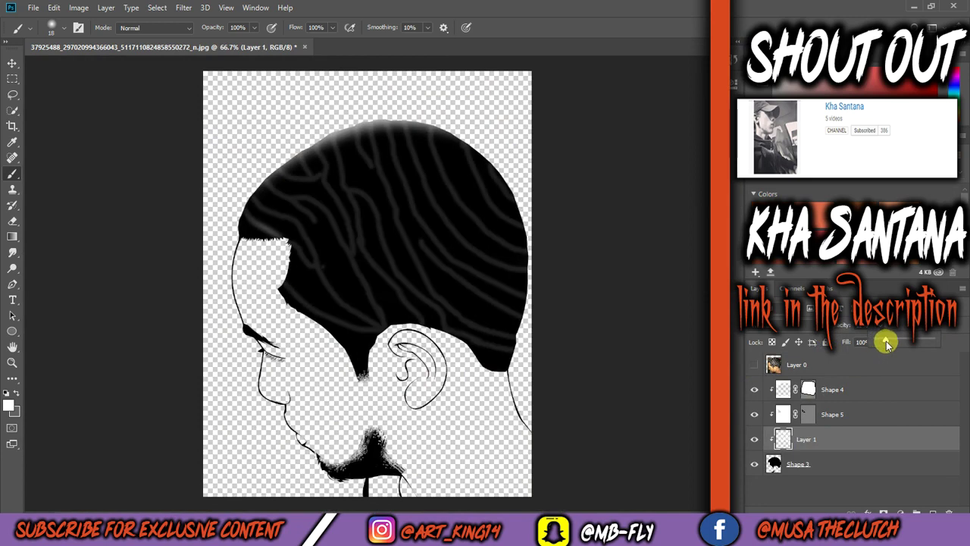
- Texture the wave strokes with a large textured Eraser brush, then restore Fill to 100%
click(13, 221)
right_click(281, 292)
right_click(445, 185)
double_click(422, 318)
drag(498, 310, 329, 127)
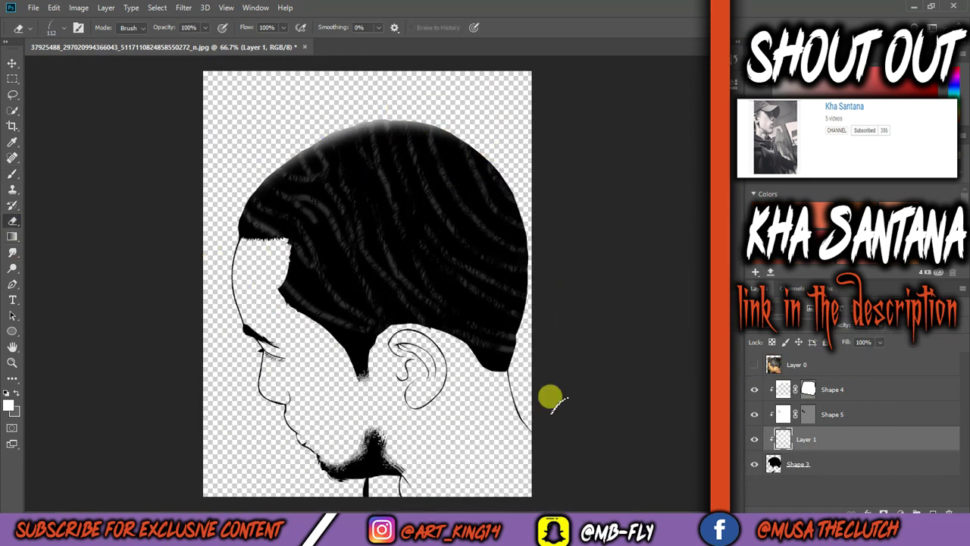
drag(896, 344, 902, 343)
- Set a smaller eraser size, switch to the Brush tool and zoom out over the artwork
right_click(253, 149)
click(260, 285)
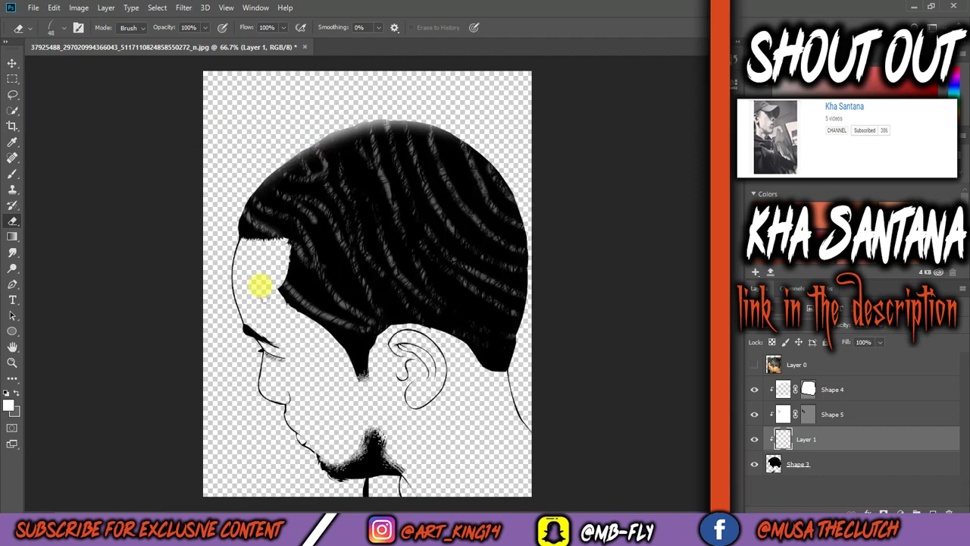
right_click(12, 173)
click(83, 174)
right_click(422, 255)
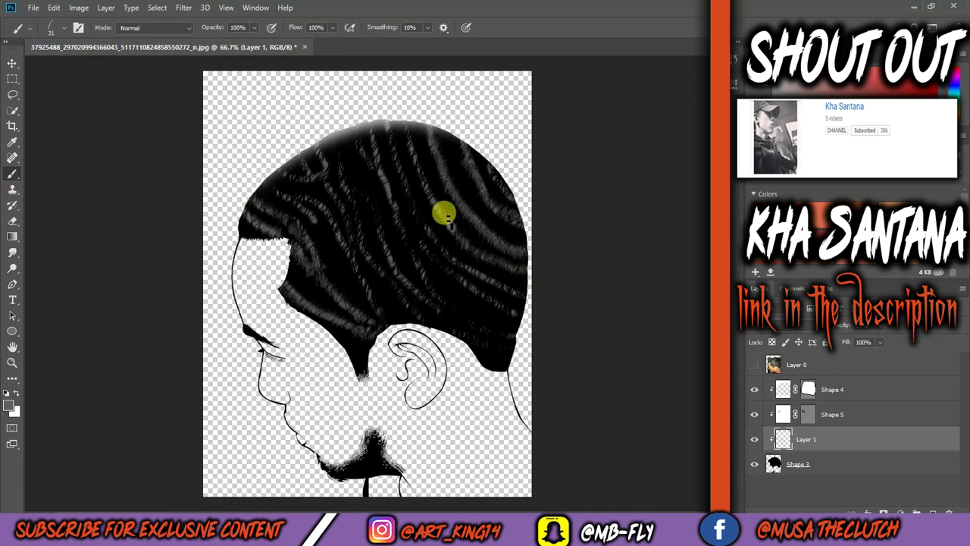
key(ctrl+minus)
key(ctrl+minus)
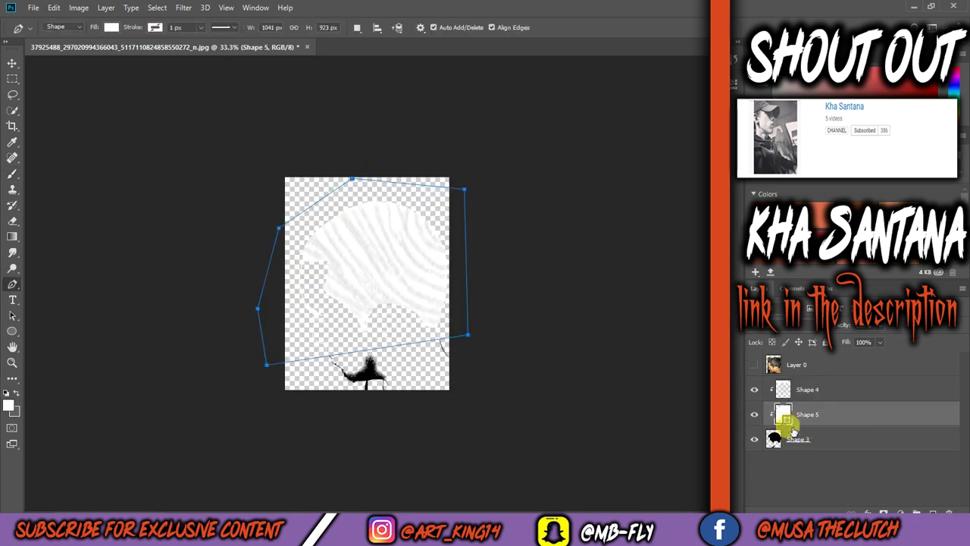
- Rasterize the white hair shape and erase its lower band with a small soft eraser
click(452, 211)
right_click(438, 351)
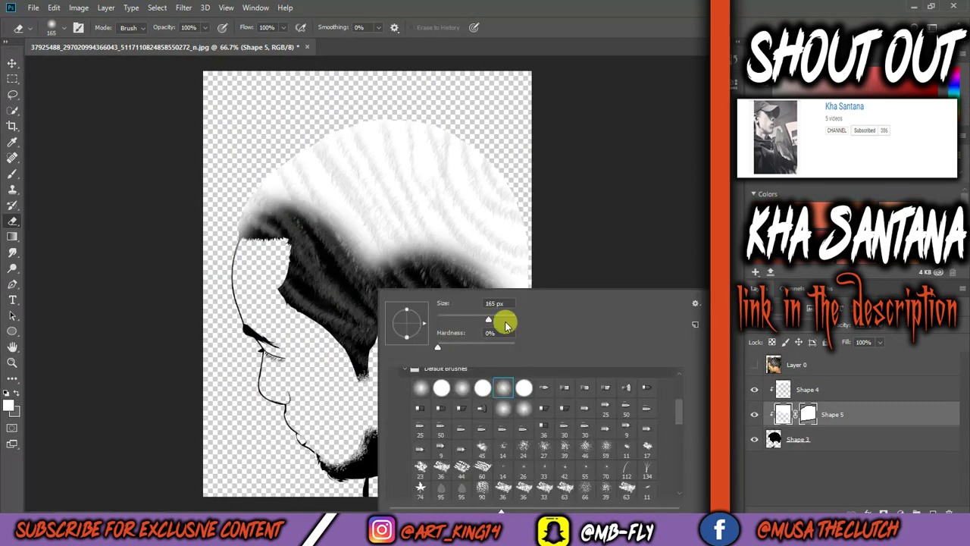
right_click(549, 305)
mouse_move(342, 223)
mouse_down()
mouse_move(419, 240)
mouse_move(409, 174)
mouse_move(237, 220)
mouse_move(404, 163)
mouse_move(432, 174)
mouse_move(255, 184)
mouse_move(431, 277)
mouse_up()
- Merge the hair layers into Shape 4 and make the original photo visible again
key(ctrl+e)
click(754, 365)
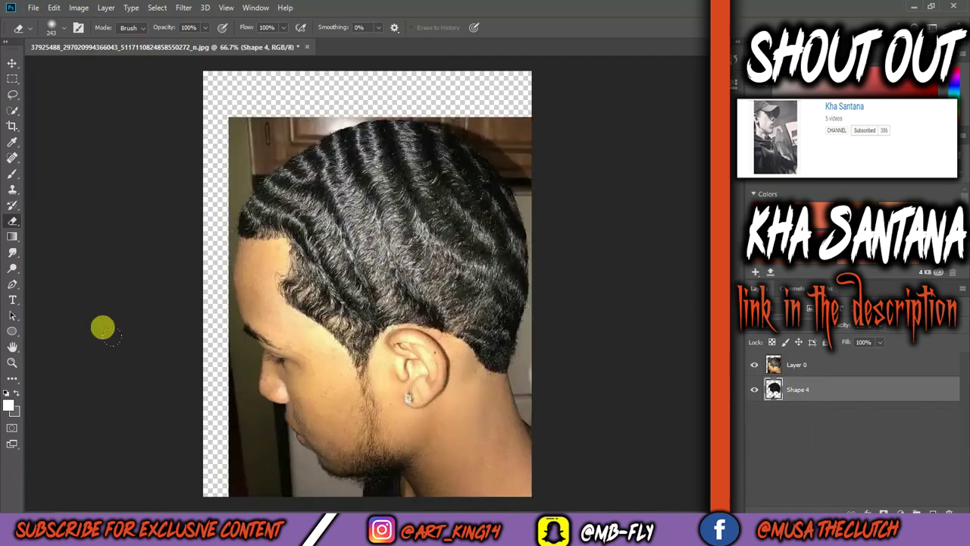
key(i)
click(9, 392)
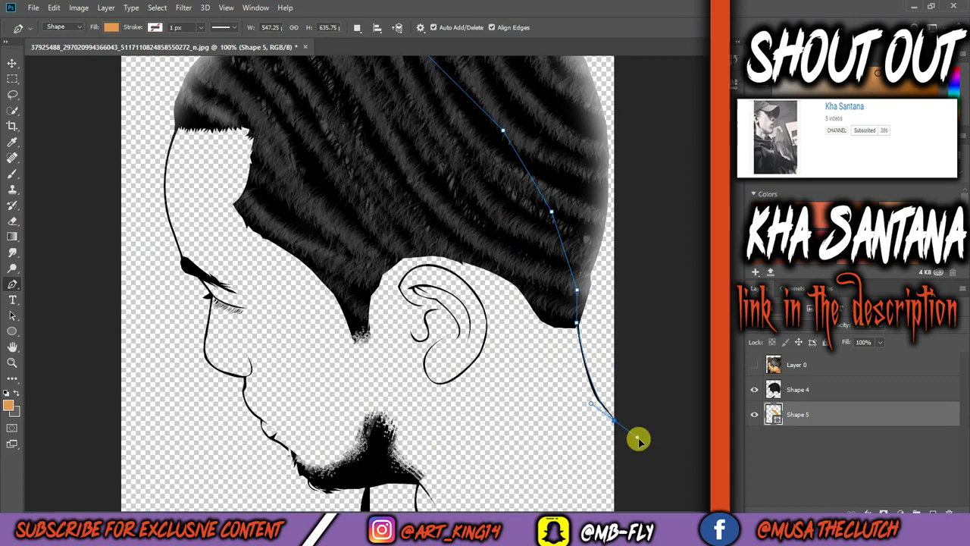
- Pen-trace the orange skin shape down the neck and along the jaw
scroll(639, 440, down, 2)
click(645, 383)
click(650, 439)
click(615, 483)
click(434, 467)
scroll(365, 400, up, 1)
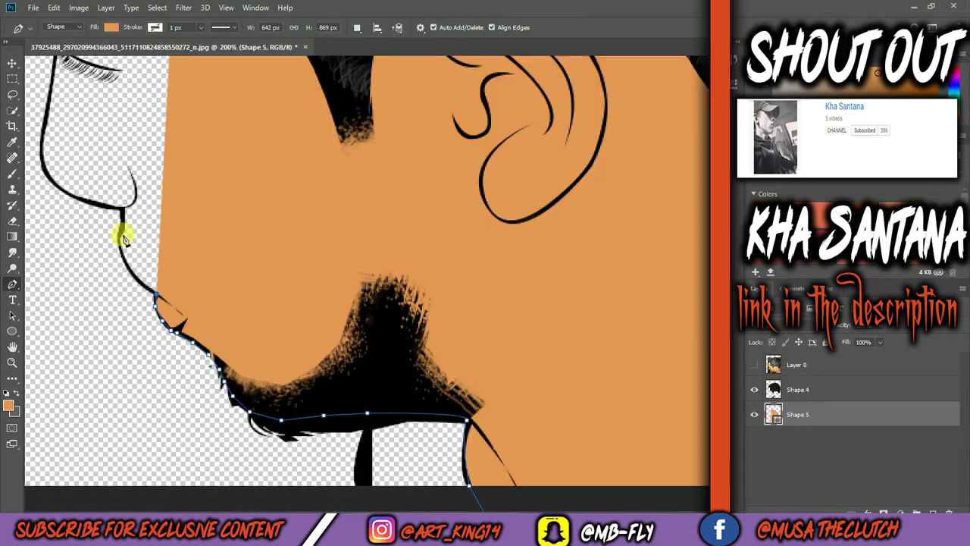
scroll(57, 213, up, 2)
scroll(447, 493, down, 2)
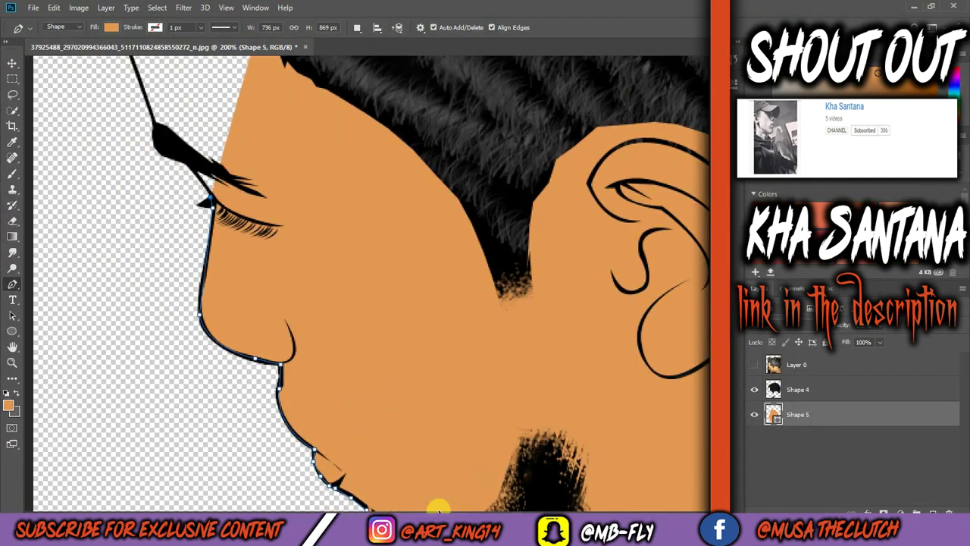
scroll(134, 126, up, 3)
scroll(130, 162, up, 2)
scroll(209, 151, up, 2)
scroll(353, 99, down, 1)
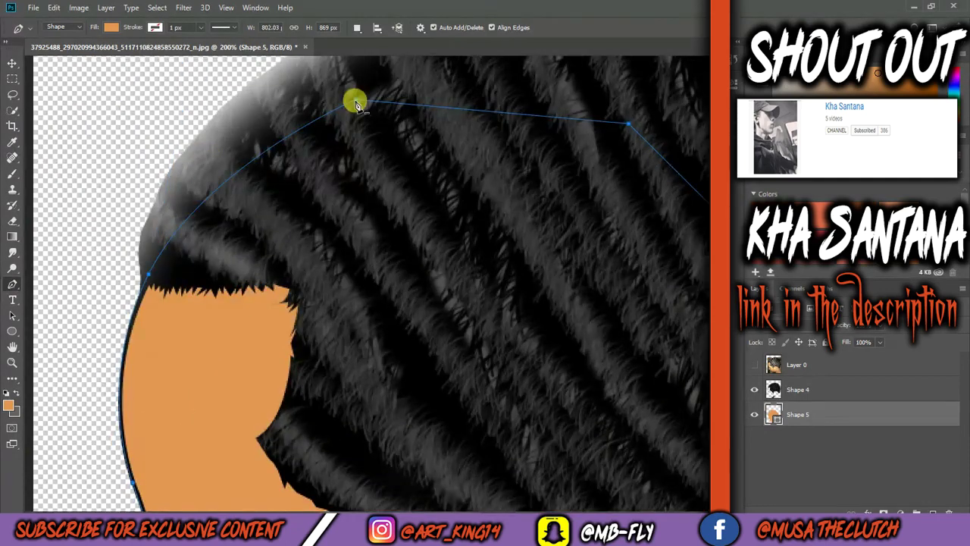
scroll(356, 103, down, 2)
scroll(453, 225, up, 2)
scroll(417, 199, down, 3)
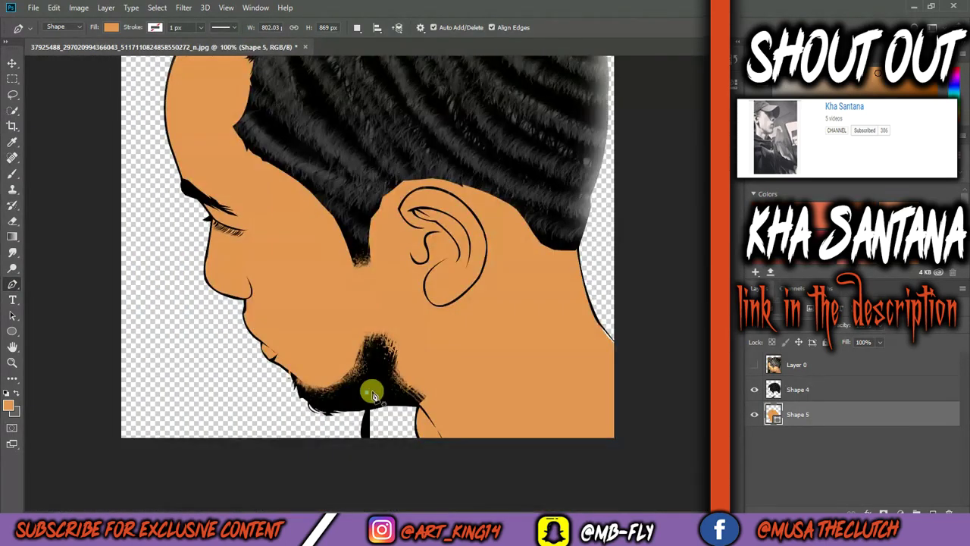
- Draw a dark four-point collar shape below the chin, placed behind the other layers
click(364, 394)
click(447, 392)
click(461, 452)
click(367, 462)
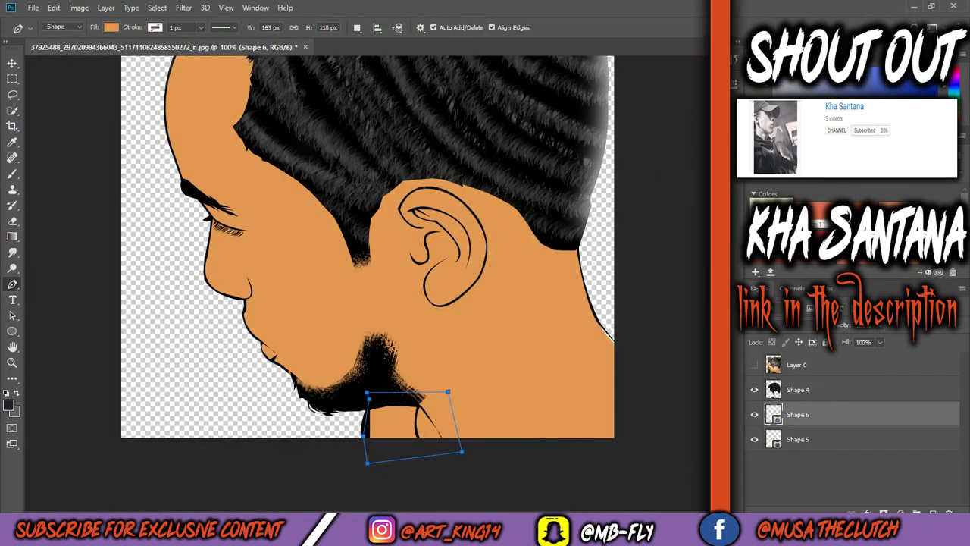
key(alt+BackSpace)
drag(796, 413, 795, 464)
scroll(682, 415, down, 2)
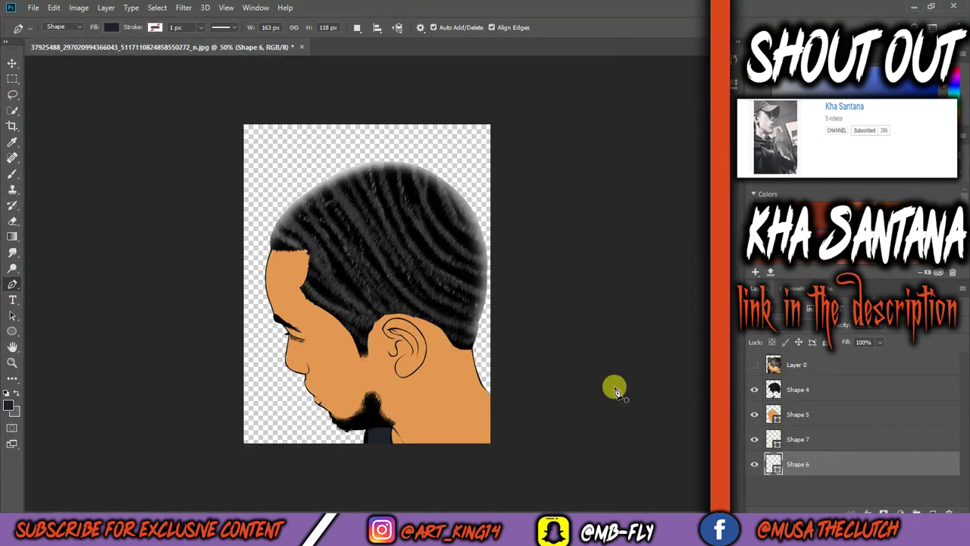
- Apply Image > Adjustments > Posterize to the photo layer
click(803, 413)
click(754, 364)
right_click(789, 365)
click(79, 8)
click(228, 194)
click(568, 157)
- Pen a shading shape around the jaw, neck, cheek and temple, below the hair
key(p)
click(288, 404)
click(310, 428)
click(461, 466)
click(482, 493)
click(280, 470)
click(227, 225)
click(261, 201)
click(301, 319)
click(288, 403)
drag(796, 364, 796, 417)
click(111, 27)
- Fill the shadow brown, soften it with a soft eraser, and place it below Shape 8
click(754, 364)
key(e)
click(424, 219)
right_click(462, 315)
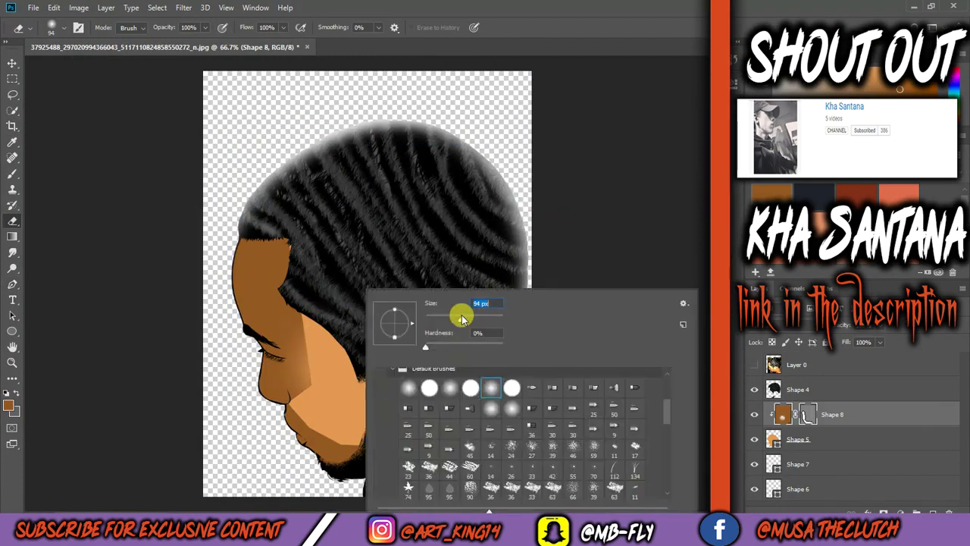
drag(773, 402, 781, 443)
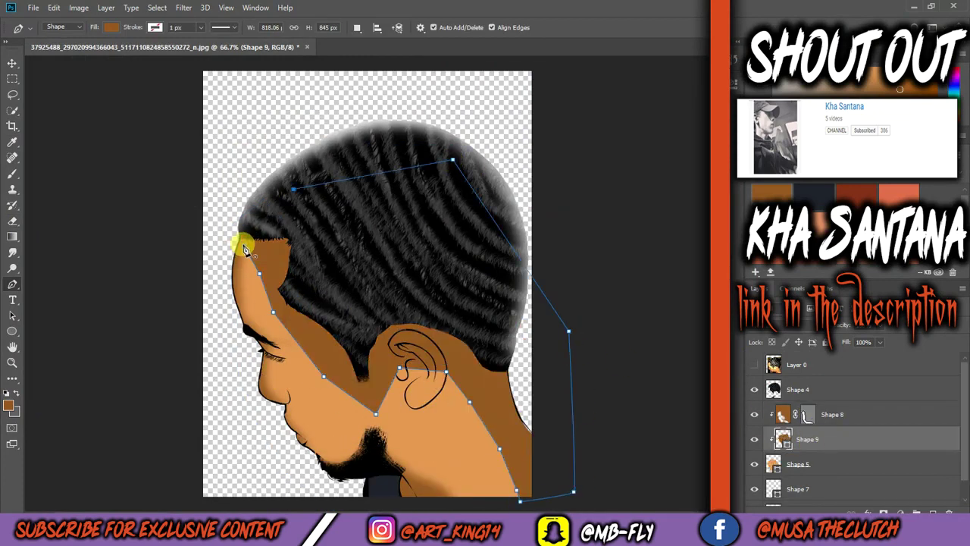
key(e)
right_click(379, 272)
key(Escape)
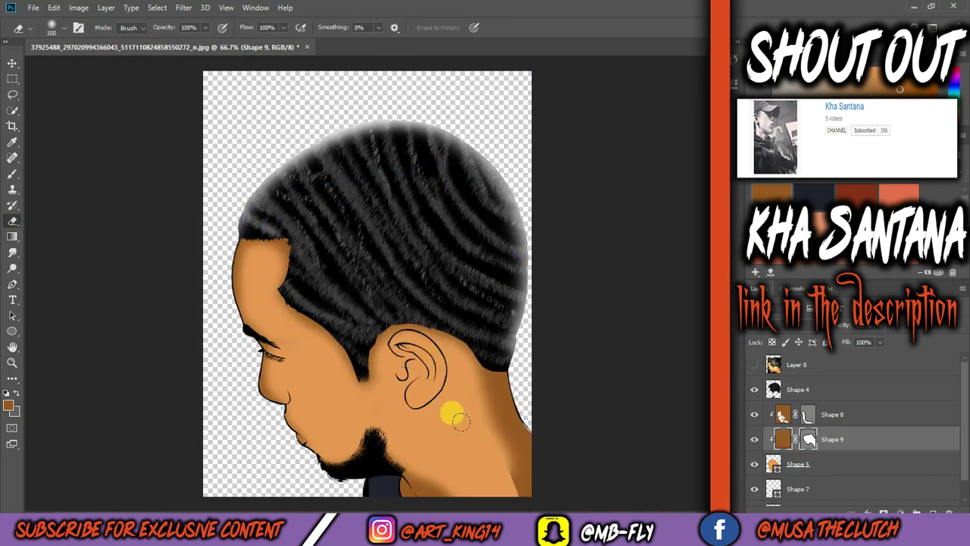
- Trace and rasterize the chin and ear shadow shapes using the photo as reference
click(754, 365)
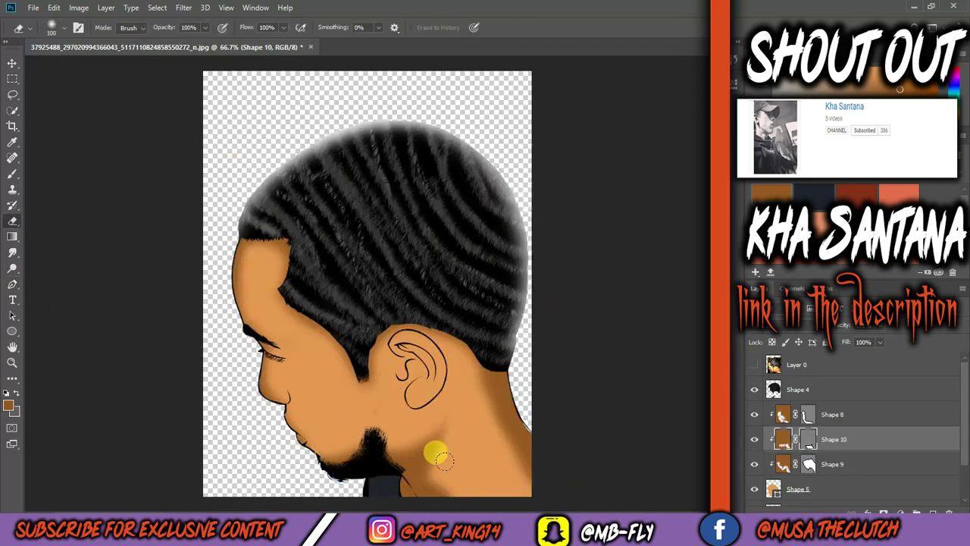
click(754, 365)
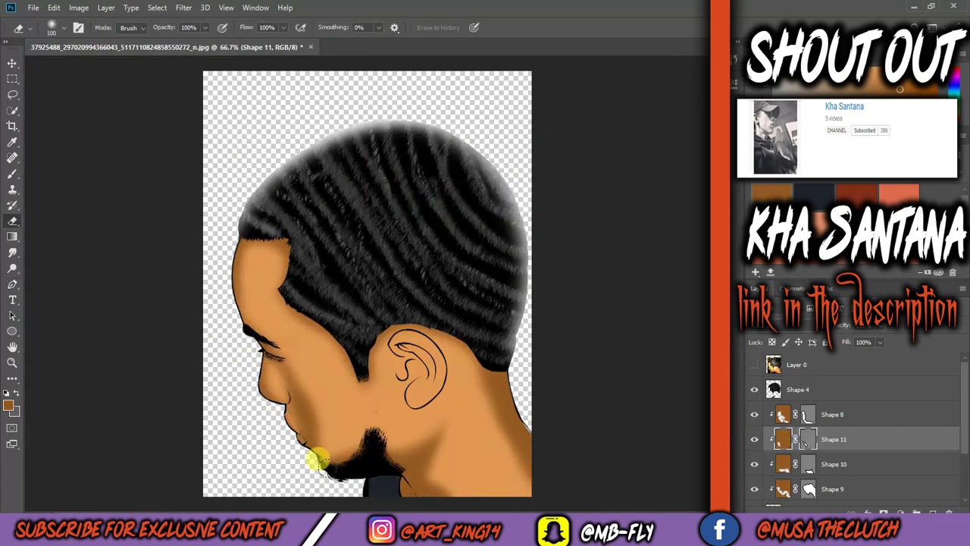
key(p)
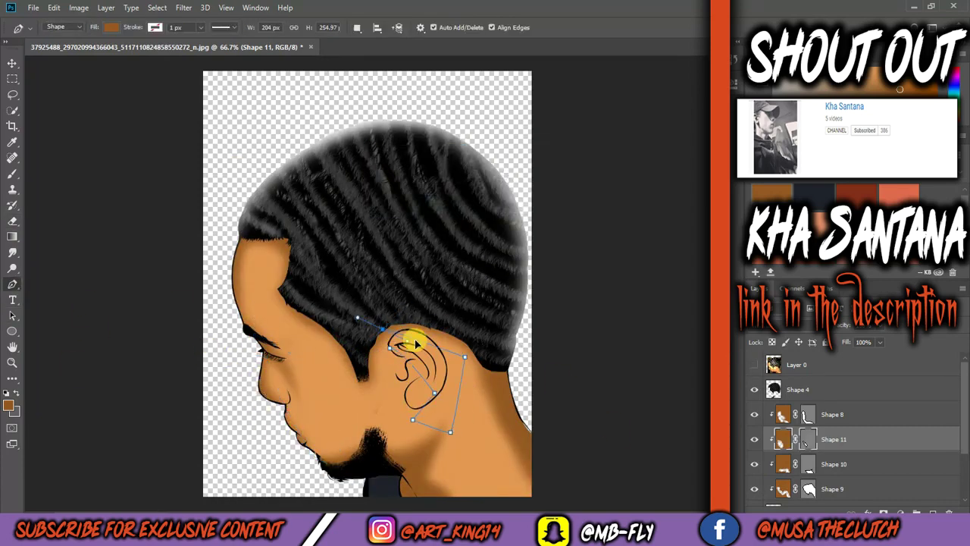
key(e)
click(390, 355)
click(435, 202)
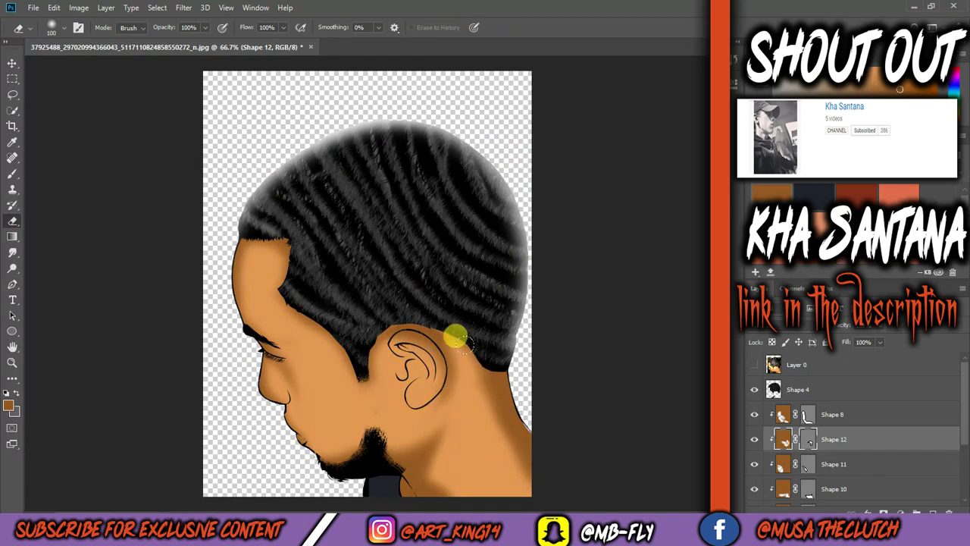
- Pick an orange paint colour and a soft brush for glowing over Shape 8
click(11, 406)
key(Return)
click(12, 173)
right_click(346, 275)
key(Return)
click(847, 415)
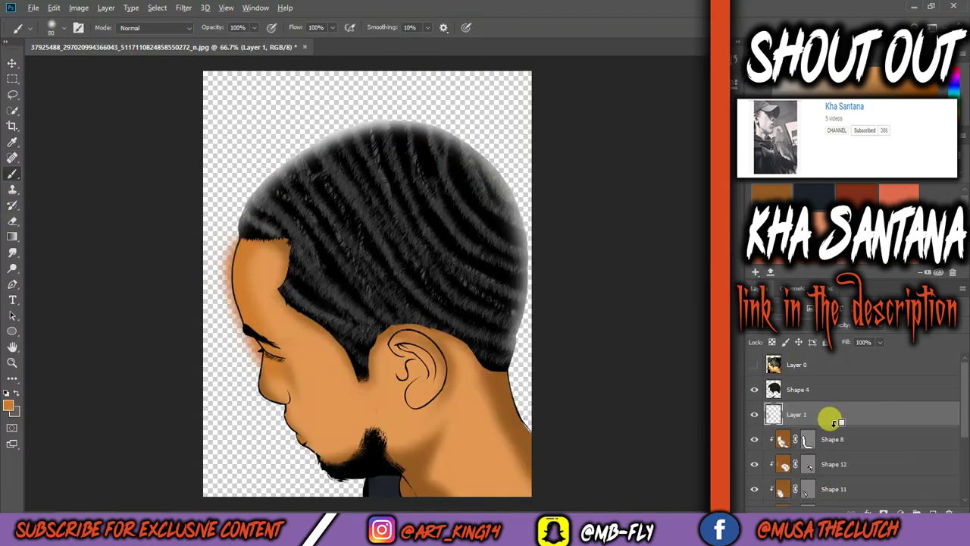
- Paint soft orange highlights on the face and near the ear, erasing the excess
key(bracketleft)
key(bracketleft)
key(bracketleft)
click(310, 345)
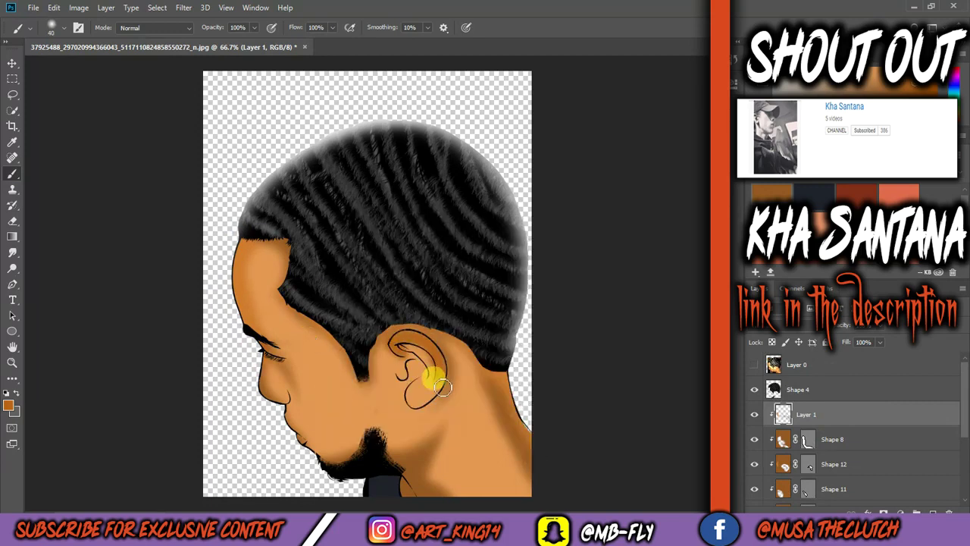
key(e)
right_click(407, 373)
drag(428, 318, 422, 318)
key(Return)
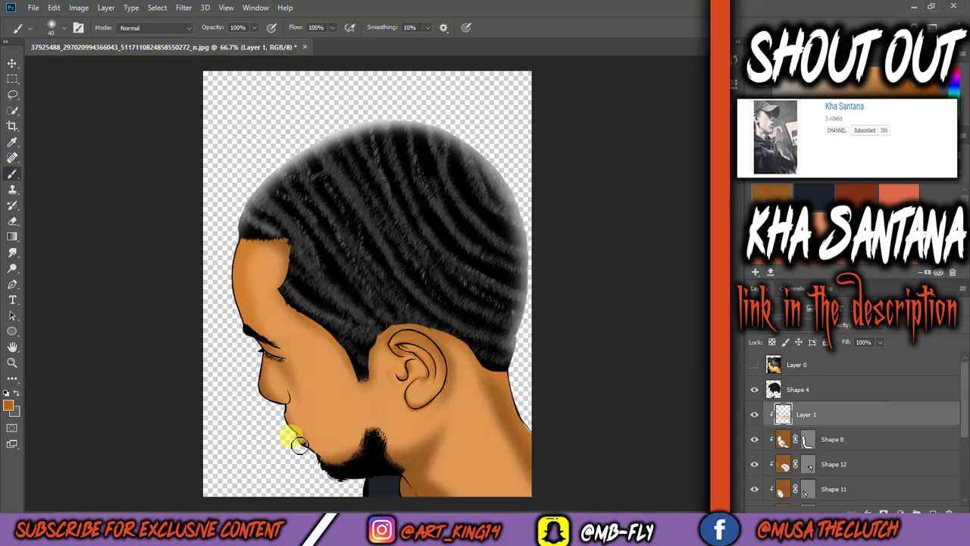
- Switch to a redder orange for the lips and begin the forehead highlight shape
click(9, 406)
key(Return)
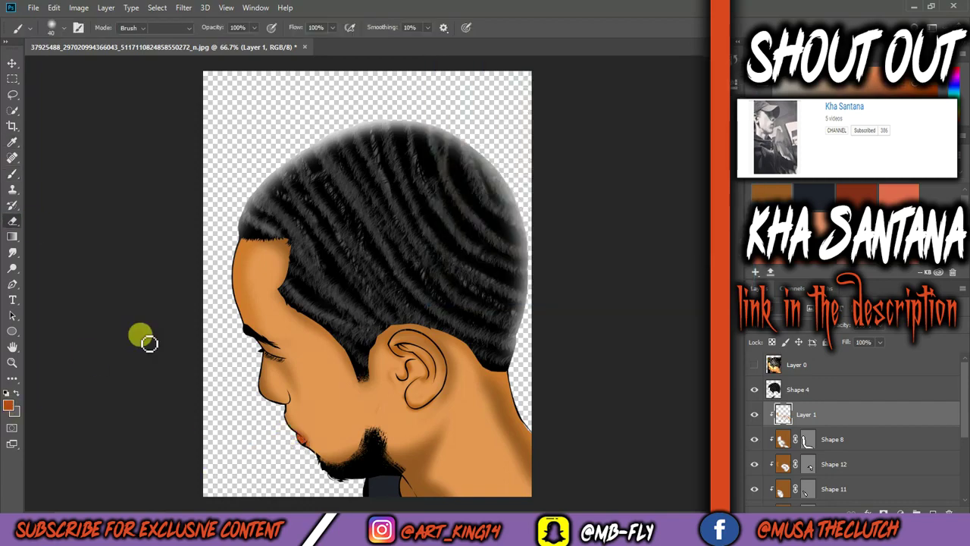
key(ctrl+plus)
scroll(178, 320, down, 3)
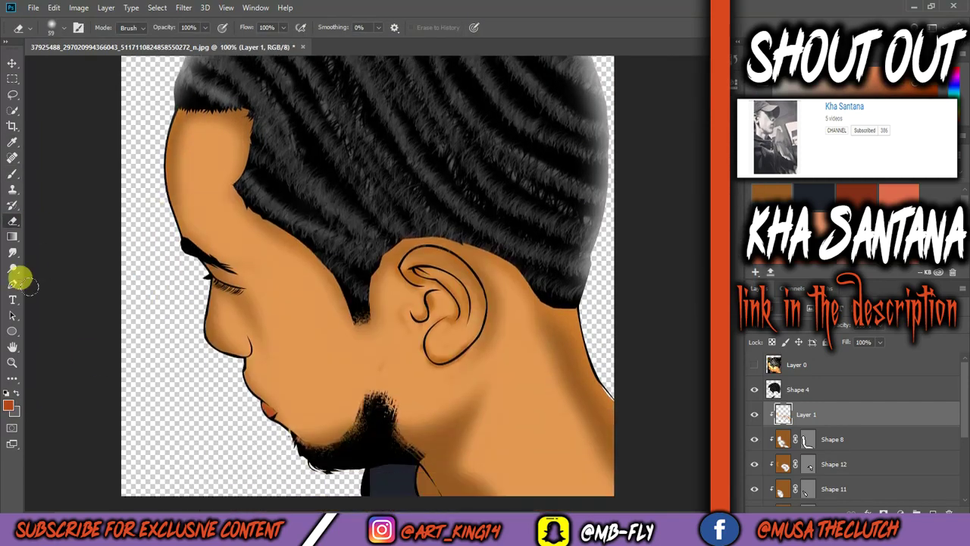
click(12, 283)
- Finish the white forehead highlight shape, rasterize it and soften its edge
click(183, 119)
key(e)
click(219, 122)
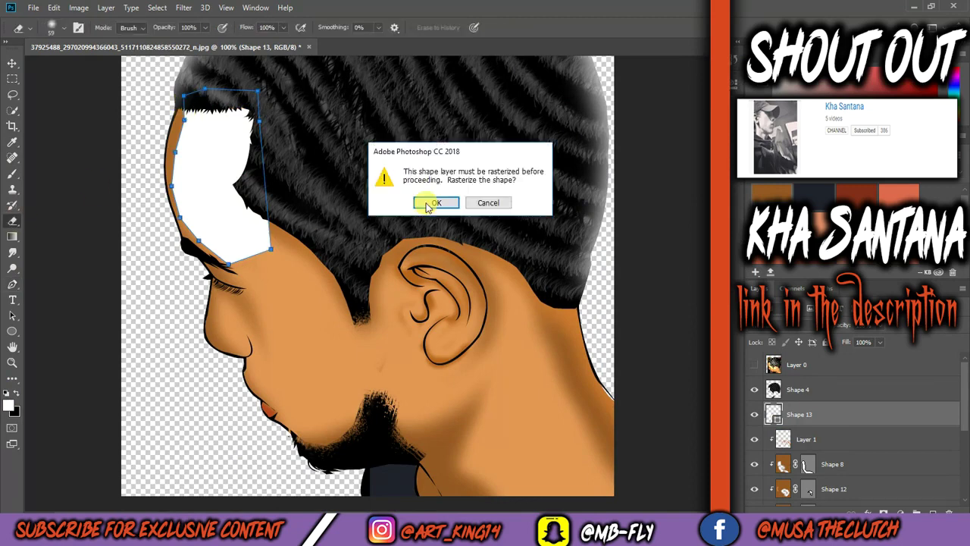
click(444, 198)
drag(232, 130, 163, 57)
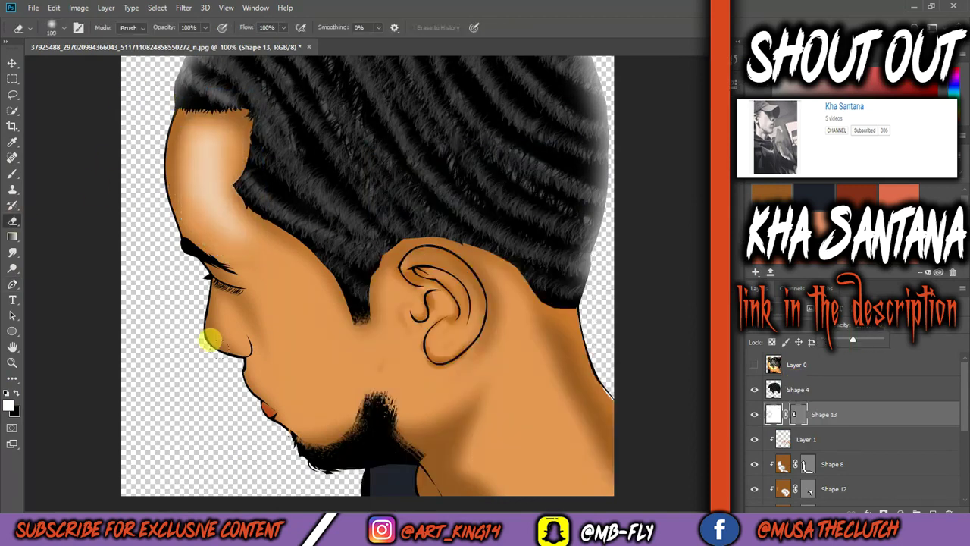
- Add a white cheek highlight, rasterize it and fade its edges
key(p)
click(334, 245)
key(e)
click(433, 199)
mouse_move(360, 223)
mouse_down()
mouse_move(166, 232)
mouse_move(198, 315)
mouse_move(303, 357)
mouse_up()
- Draw a neck highlight from the ear down, rasterize it and blend it into the skin
key(p)
click(373, 284)
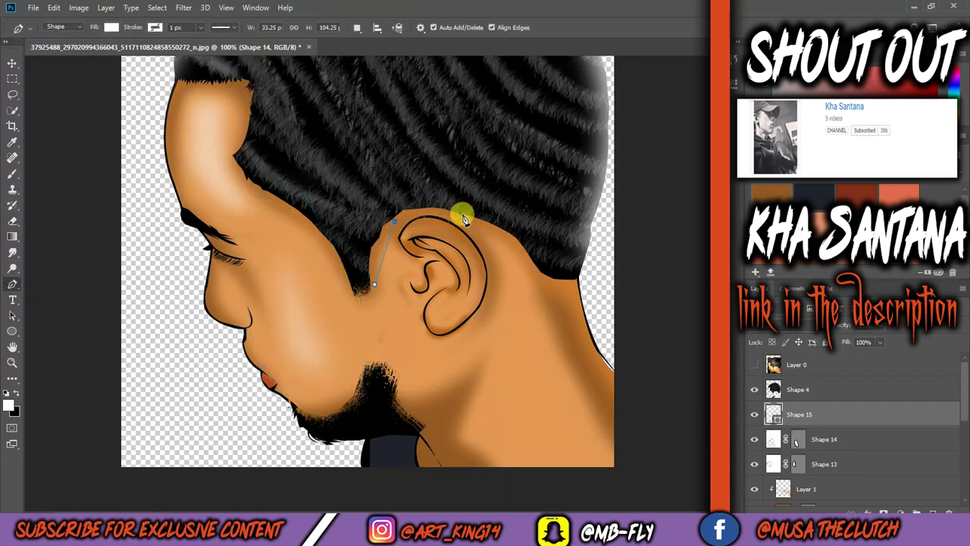
click(527, 496)
click(374, 284)
click(12, 221)
mouse_move(470, 379)
mouse_down()
mouse_move(541, 256)
mouse_move(416, 329)
mouse_move(530, 364)
mouse_up()
- Draw a round white ellipse earring stud on the earlobe
scroll(369, 314, up, 2)
key(alt+[)
key(alt+[)
key(u)
mouse_move(428, 362)
mouse_down()
mouse_move(459, 390)
mouse_move(442, 387)
mouse_up()
- Give the earring a Drop Shadow layer style and zoom out to the whole portrait
key(v)
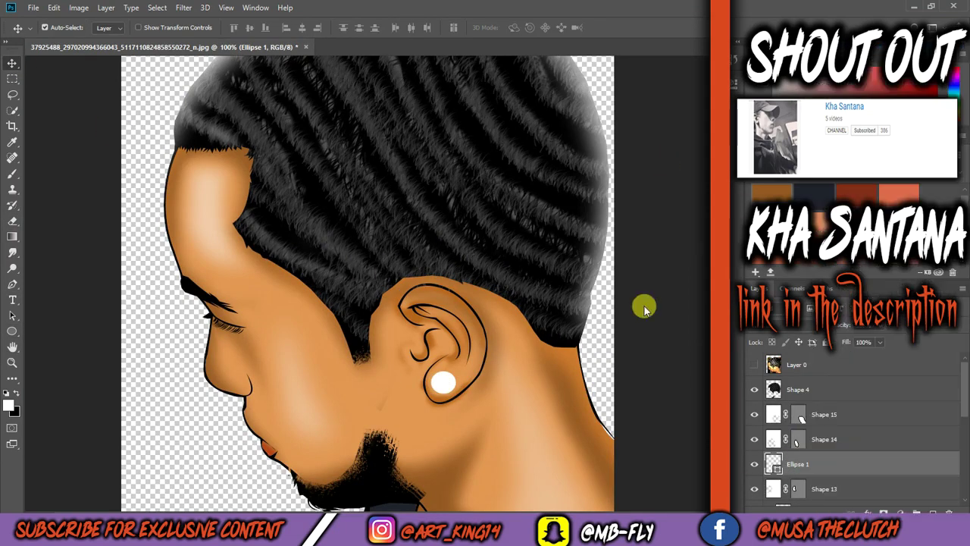
click(508, 278)
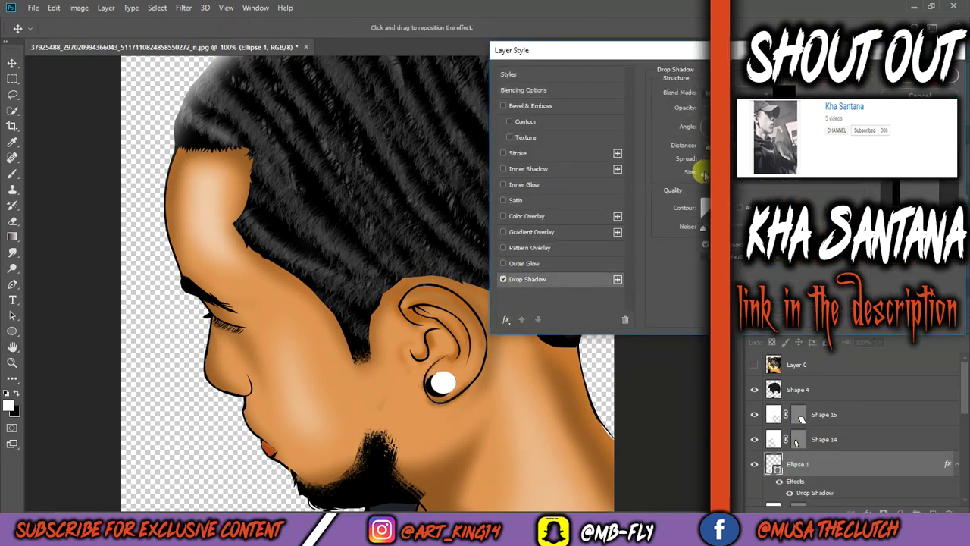
key(Return)
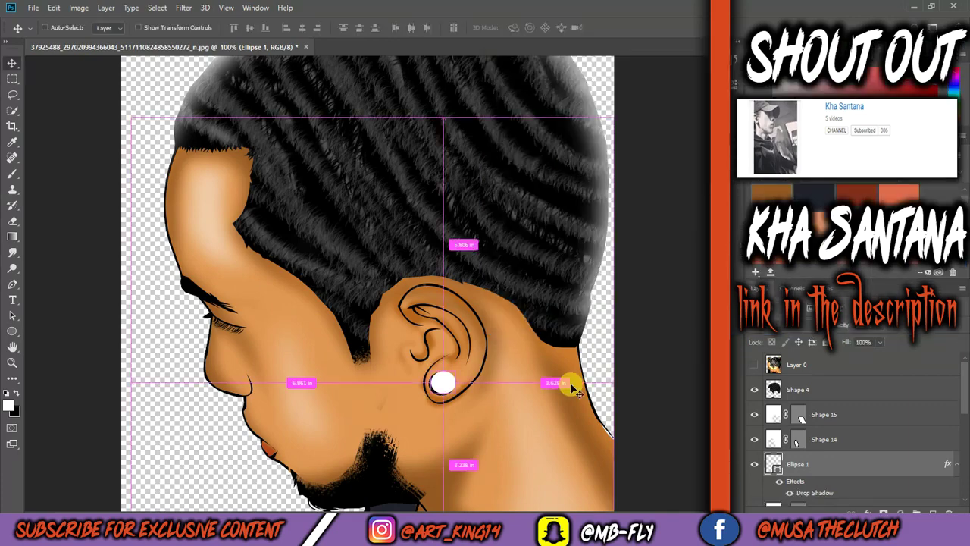
key(ctrl+0)
key(u)
- Stamp a white sparkle brush on the earring on a new layer, enlarging it once
key(b)
click(933, 513)
right_click(386, 447)
scroll(402, 460, down, 2)
double_click(524, 448)
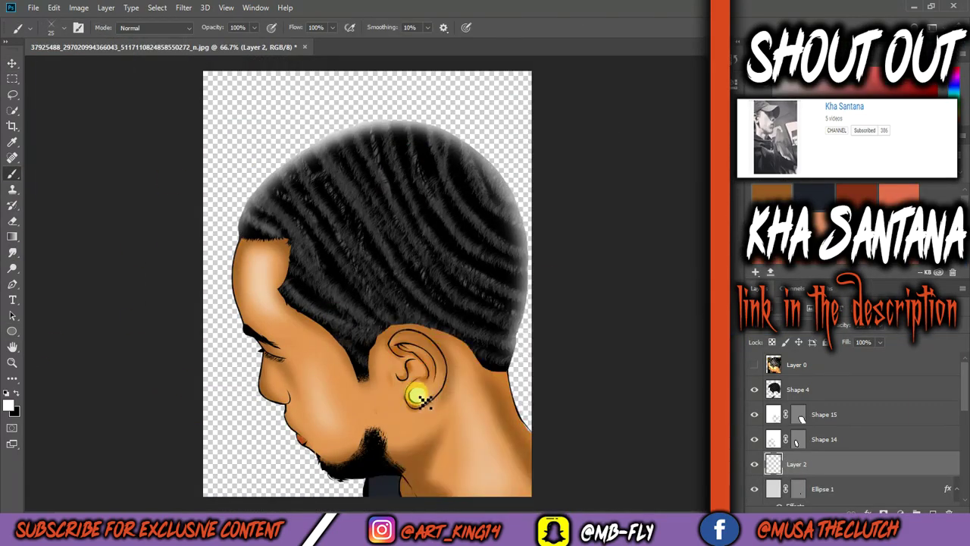
click(417, 394)
right_click(412, 387)
click(418, 392)
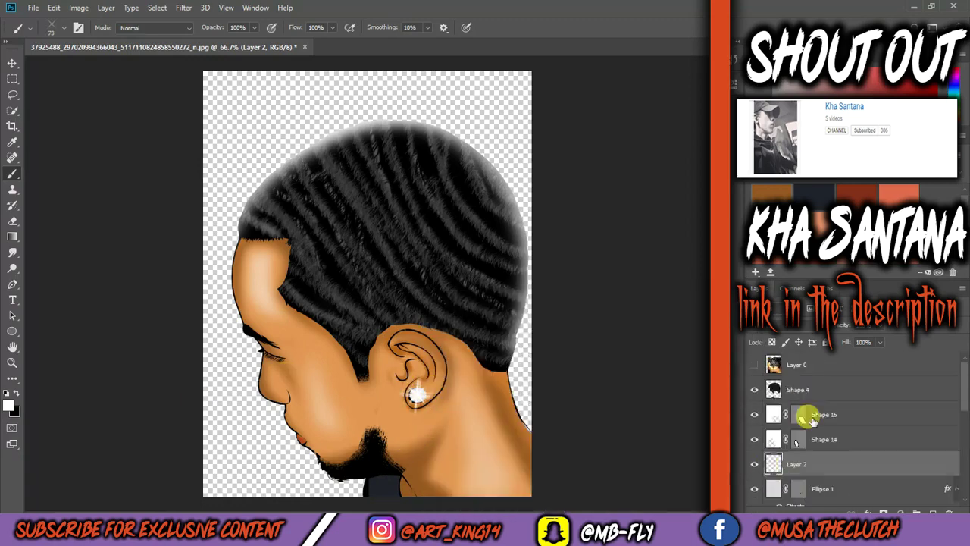
- Paint the hair a deeper black with a large soft round brush on a clipped layer
click(796, 389)
key(e)
key(b)
right_click(246, 235)
key(Escape)
click(18, 393)
right_click(233, 220)
drag(321, 250, 343, 244)
mouse_move(303, 121)
mouse_down()
mouse_move(507, 152)
mouse_move(314, 91)
mouse_move(511, 180)
mouse_move(485, 113)
mouse_up()
click(661, 292)
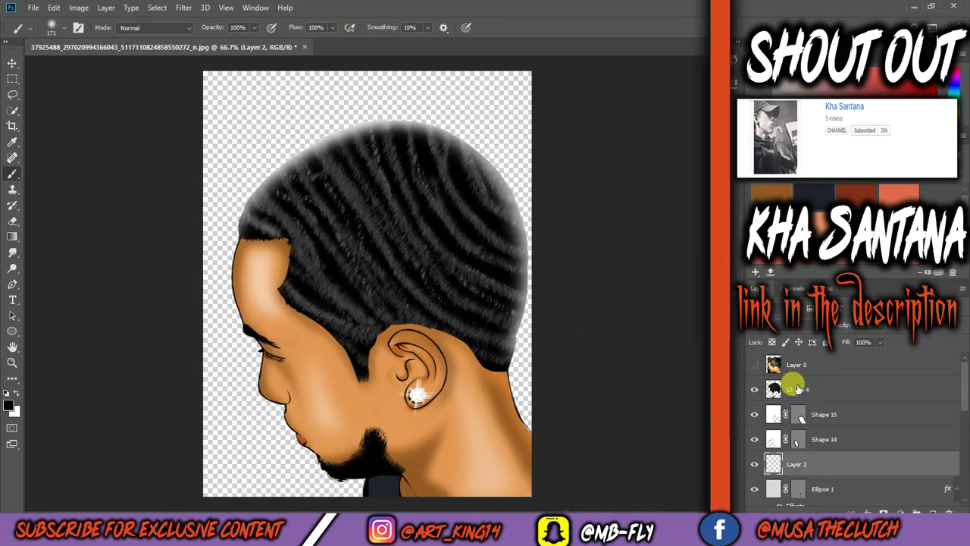
key(ctrl+shift+n)
key(ctrl+alt+g)
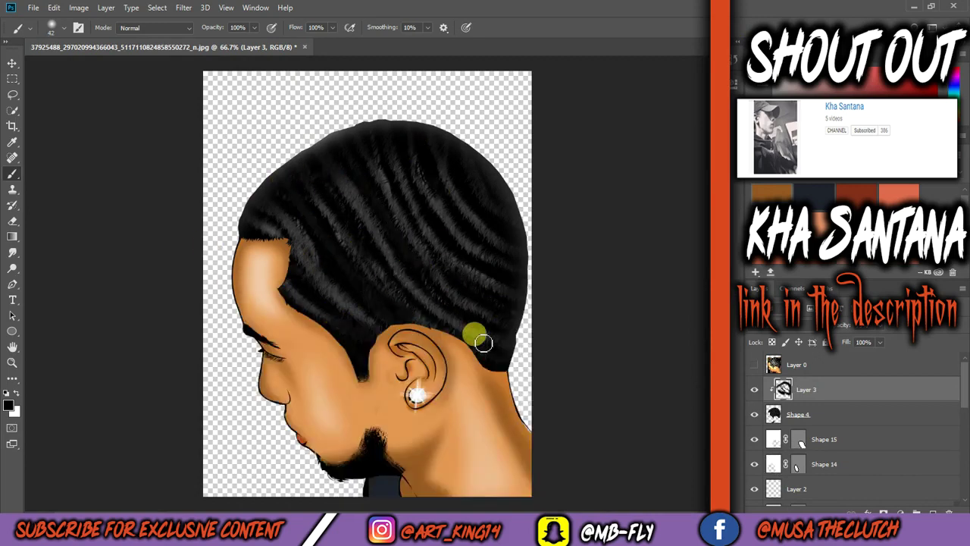
- Merge the black darkening layer down into the hair layer
shift+click(806, 412)
key(ctrl+e)
key(ctrl+minus)
key(ctrl+minus)
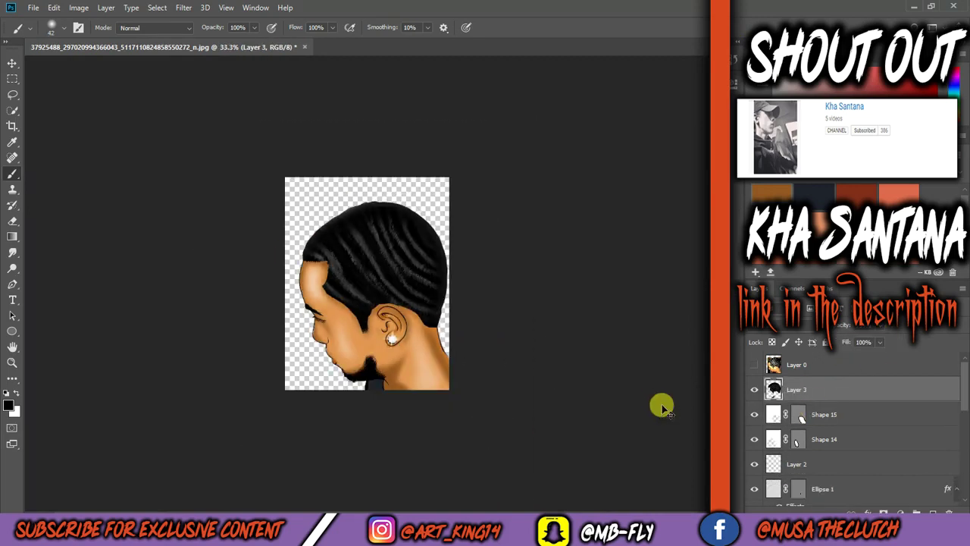
key(ctrl+plus)
scroll(825, 423, down, 5)
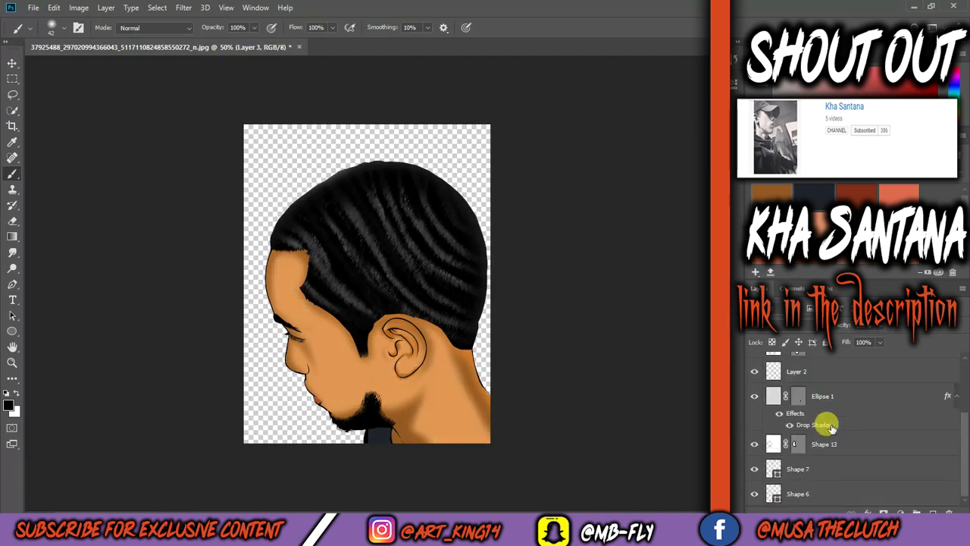
- Drag the Ellipse 1 earring layer above the head artwork in the Layers panel
drag(826, 423, 805, 410)
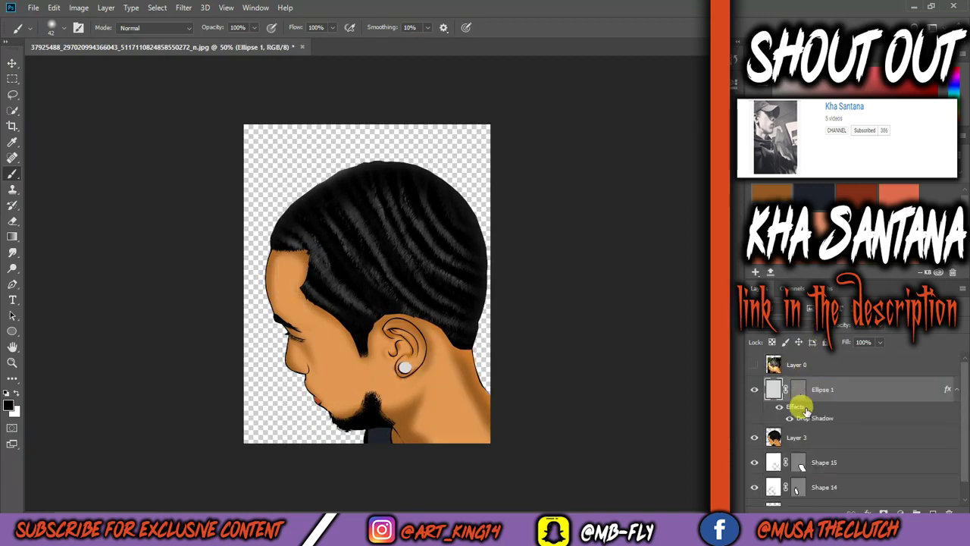
right_click(356, 288)
scroll(493, 459, up, 3)
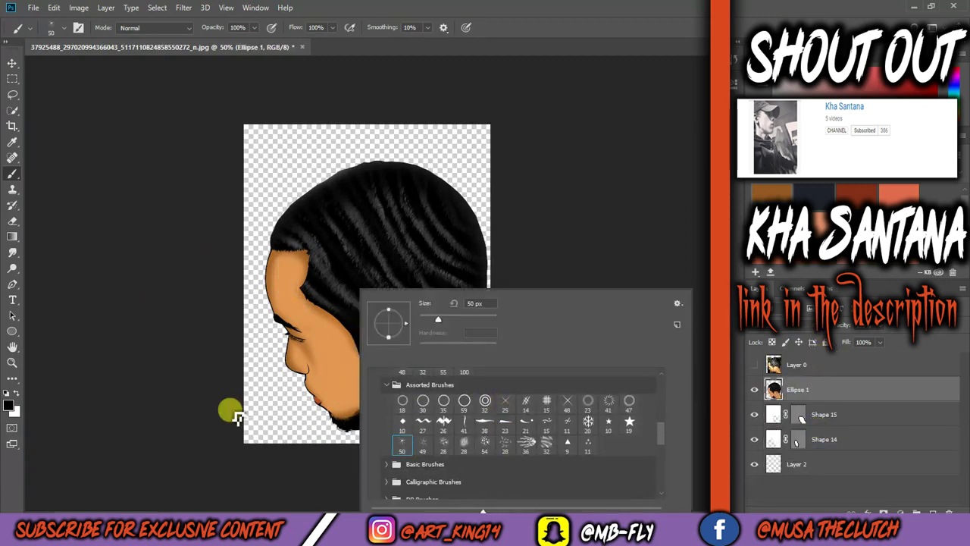
click(408, 371)
- Stamp a larger white highlight dab on the earring and merge the highlight layers
right_click(410, 388)
click(442, 410)
key(ctrl+e)
drag(829, 396, 836, 429)
- Add a lavender Solid Color fill layer as the background and reposition the artwork
click(900, 505)
click(457, 121)
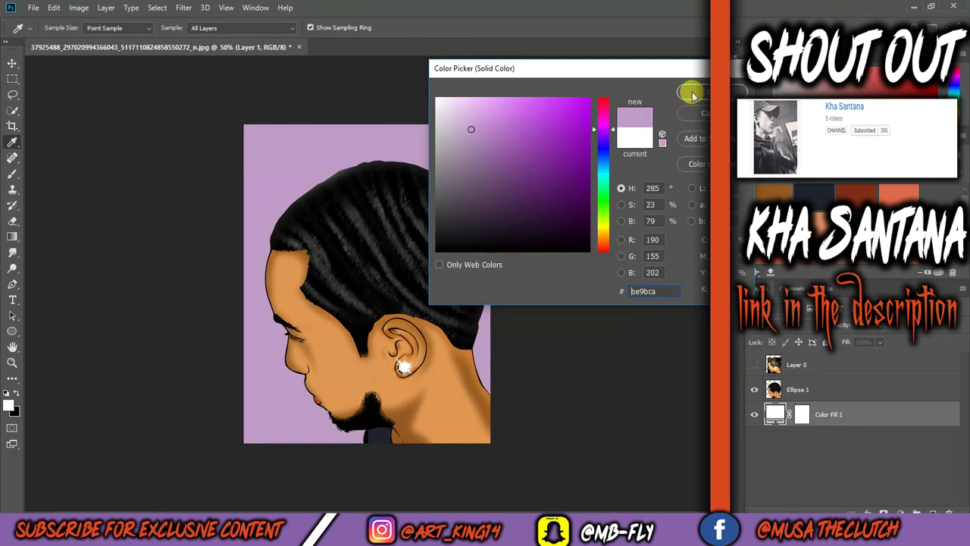
click(689, 91)
key(v)
mouse_move(403, 268)
mouse_down()
mouse_move(342, 210)
mouse_move(368, 213)
mouse_up()
- Duplicate the portrait, shrink the copy to a small top-left head, and repeat it into a pattern grid
key(ctrl+j)
key(ctrl+t)
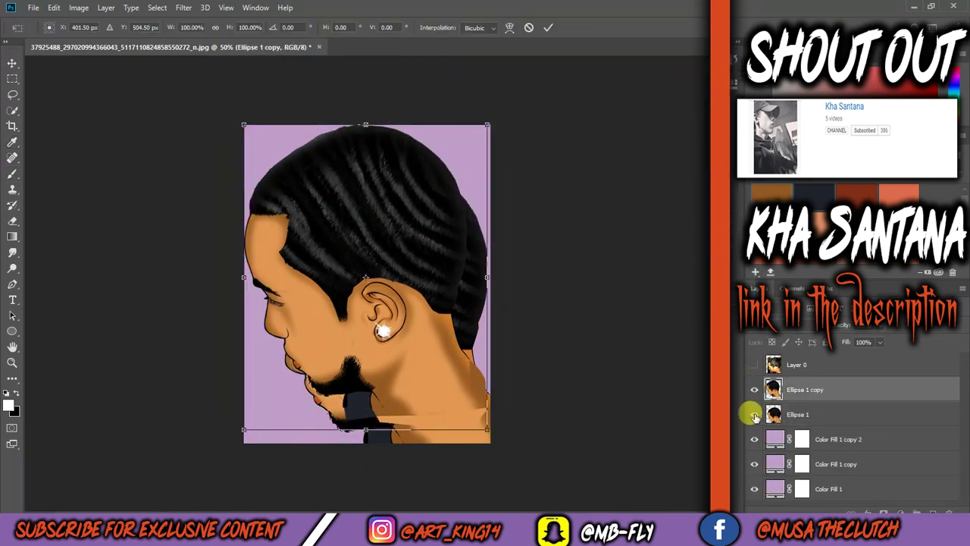
click(754, 414)
drag(486, 438, 332, 239)
key(Return)
key(e)
mouse_move(355, 209)
mouse_down()
mouse_move(461, 186)
mouse_move(326, 277)
mouse_move(440, 364)
mouse_move(321, 339)
mouse_move(292, 245)
mouse_up()
key(v)
- Merge the small head copies into one layer and shrink the main portrait slightly
ctrl+click(806, 463)
ctrl+click(839, 409)
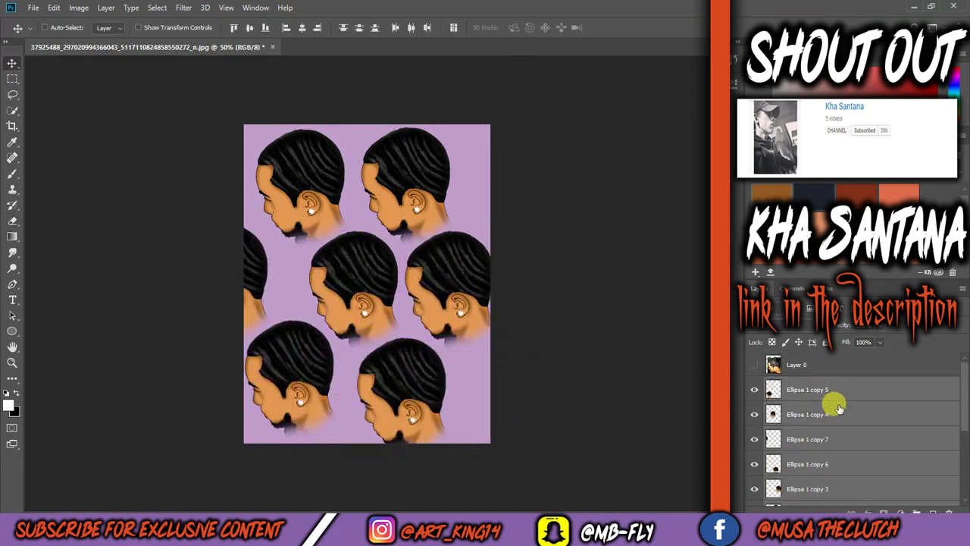
key(ctrl+e)
click(754, 388)
key(ctrl+t)
drag(502, 461, 411, 293)
key(Return)
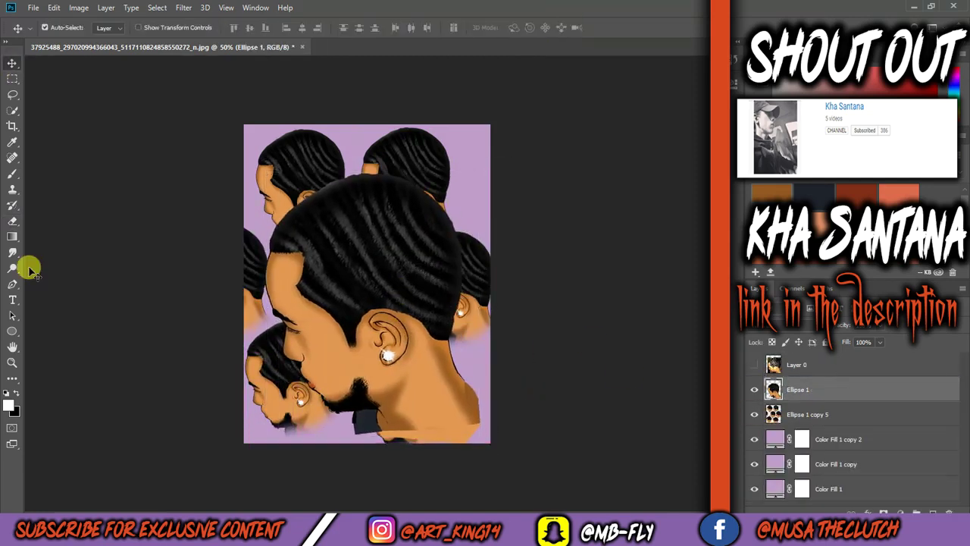
- Erase the neck bottom and parts of the head pattern, then blend the pattern as a pale white overlay
key(e)
drag(478, 378, 337, 432)
click(807, 414)
drag(288, 152, 273, 409)
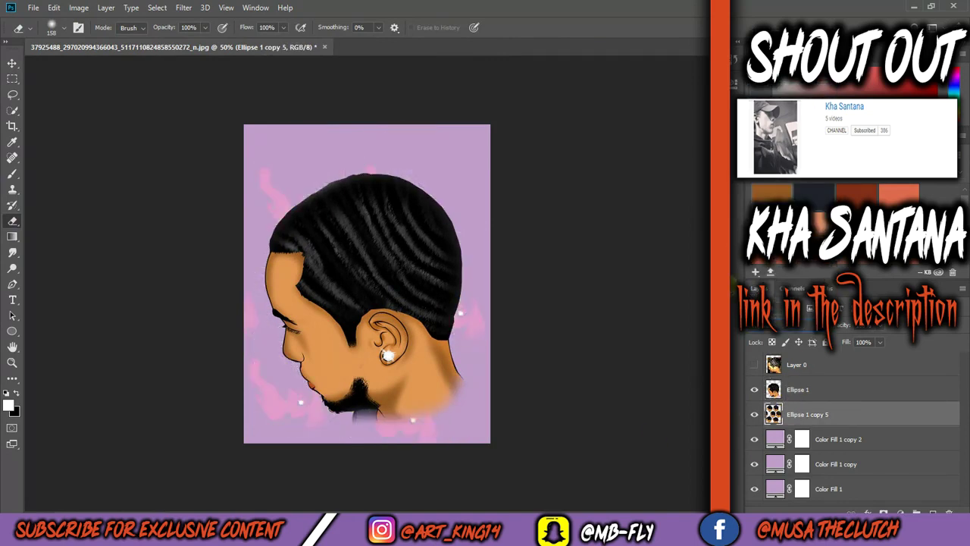
click(788, 309)
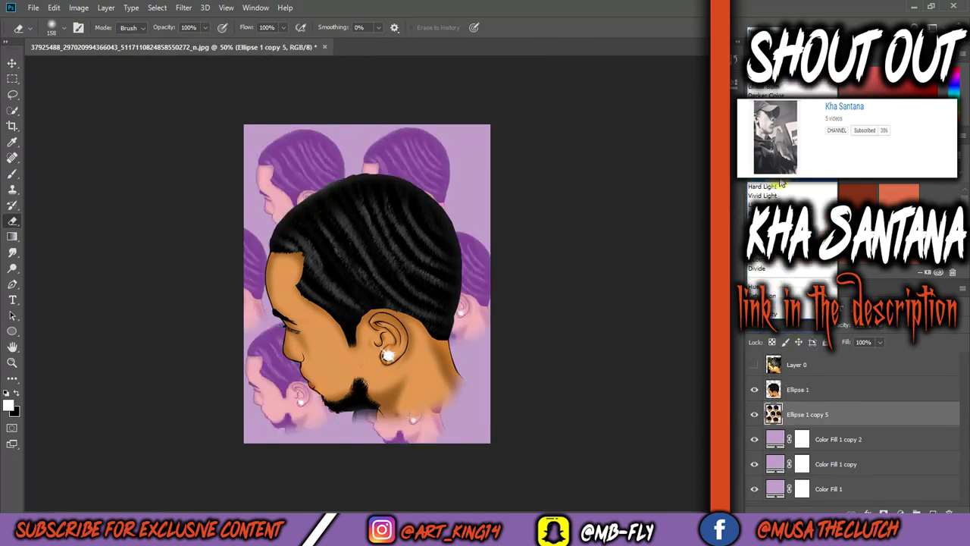
click(757, 268)
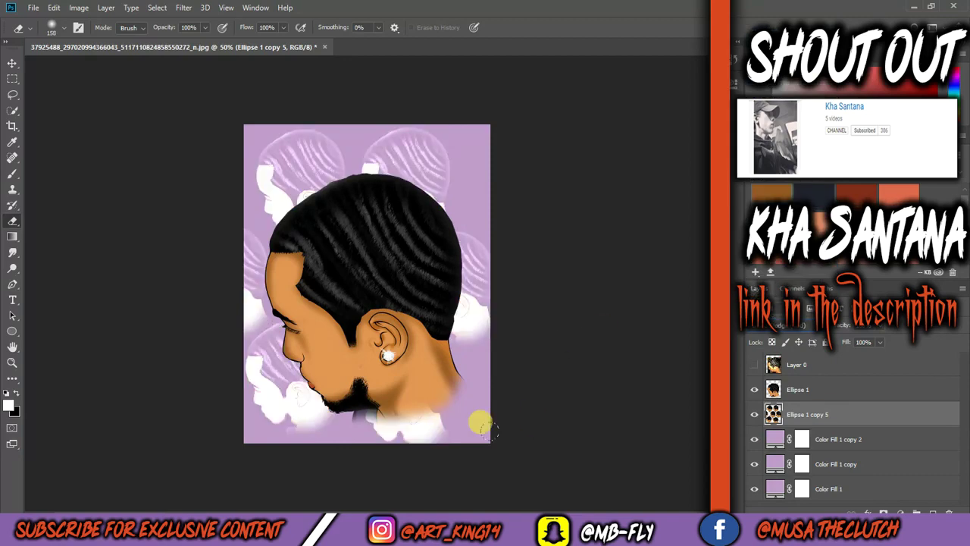
- Draw a large deep purple ellipse and place it below the portrait layer
key(alt+bracketright)
key(u)
drag(259, 161, 477, 440)
key(v)
drag(803, 414, 836, 427)
click(560, 174)
click(650, 318)
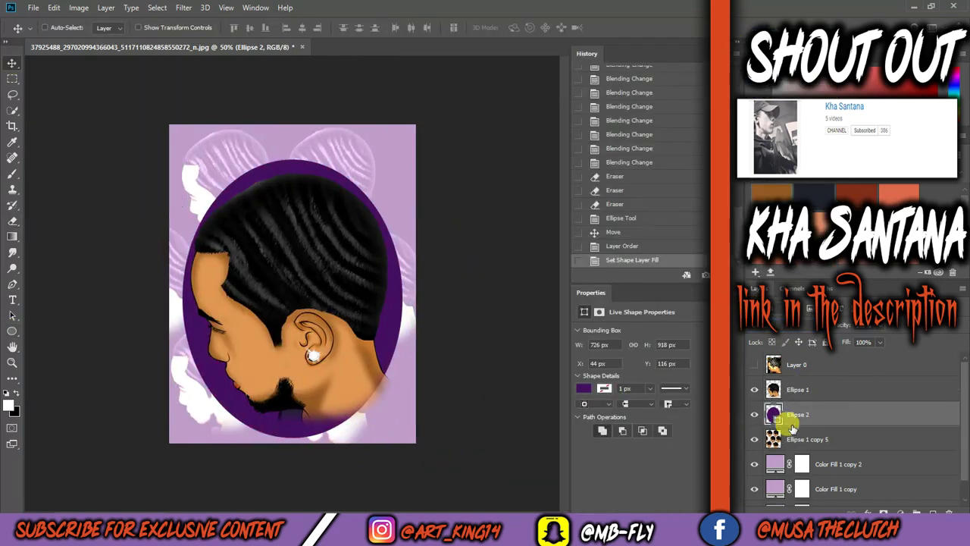
- Enlarge the purple oval around the head and tilt it slightly
key(ctrl+t)
drag(179, 282, 189, 275)
drag(416, 424, 403, 372)
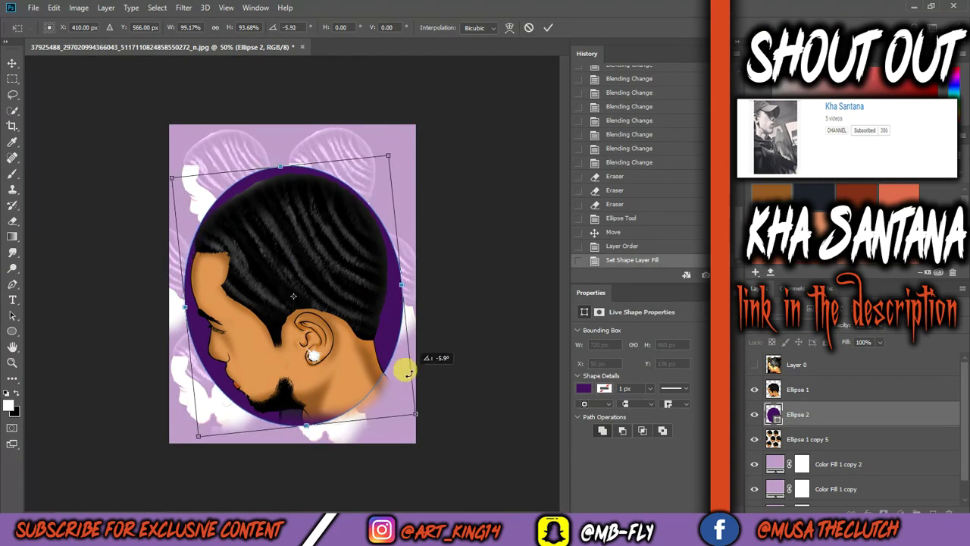
click(545, 28)
- Erase stray edges of the artwork, merge layers, and add a new empty shading layer
key(alt+bracketright)
key(e)
drag(243, 204, 253, 217)
key(ctrl+e)
click(812, 440)
key(ctrl+shift+n)
key(Return)
drag(432, 238, 394, 250)
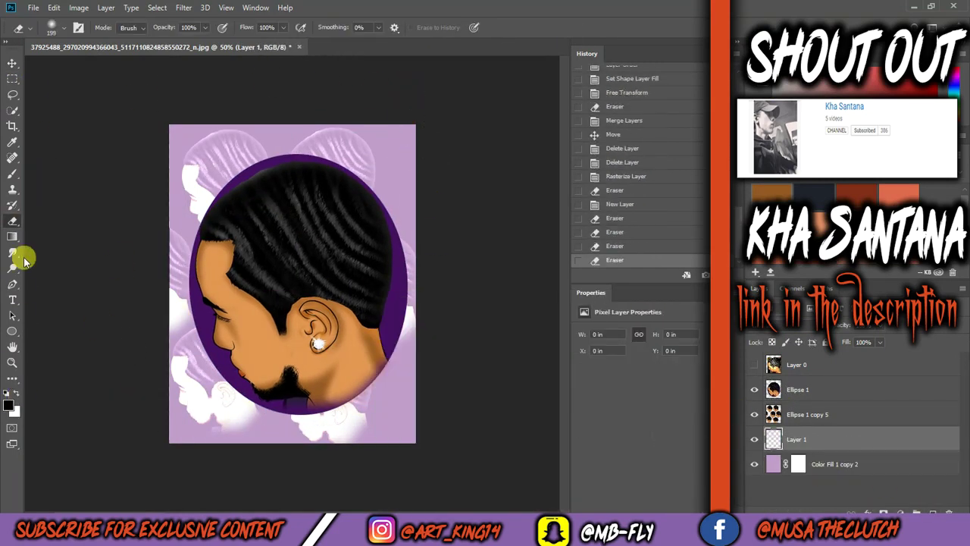
- Paint soft dark shading along all four canvas edges with a large soft brush
click(12, 173)
right_click(235, 161)
drag(174, 129, 257, 130)
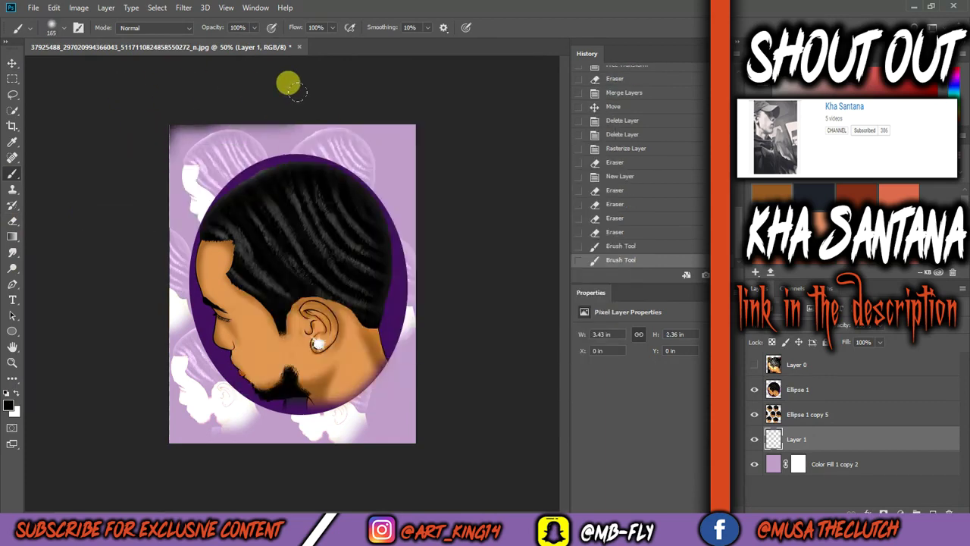
drag(416, 129, 419, 439)
drag(219, 67, 276, 462)
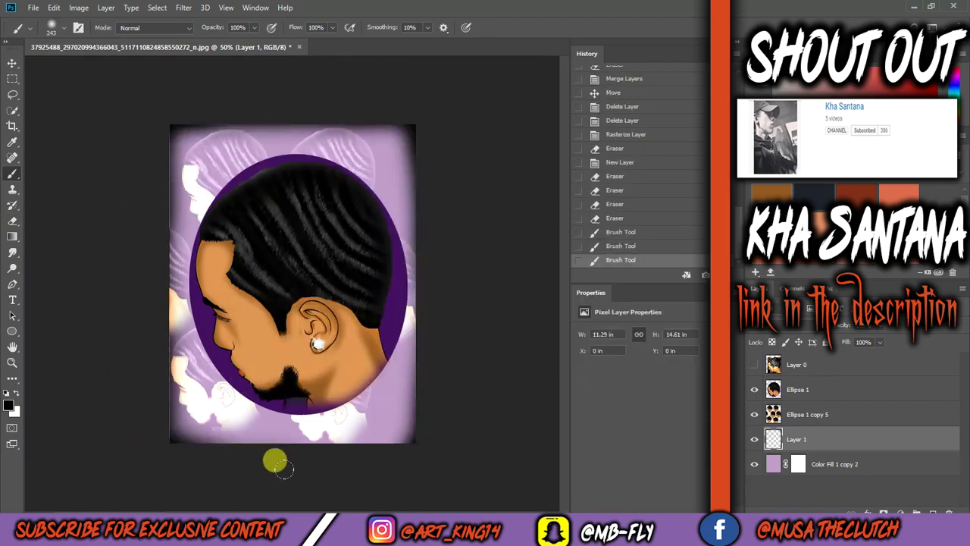
mouse_move(423, 266)
mouse_down()
mouse_move(342, 61)
mouse_move(101, 255)
mouse_move(15, 301)
mouse_up()
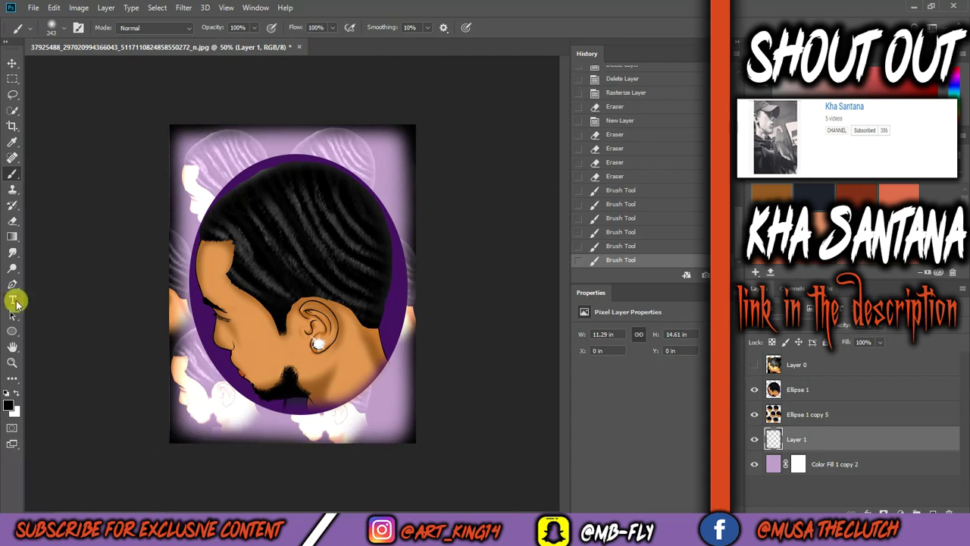
click(200, 402)
- Place the artist's handle below the face in Pink Blue font with colour overlay and drop shadow
click(141, 26)
click(218, 79)
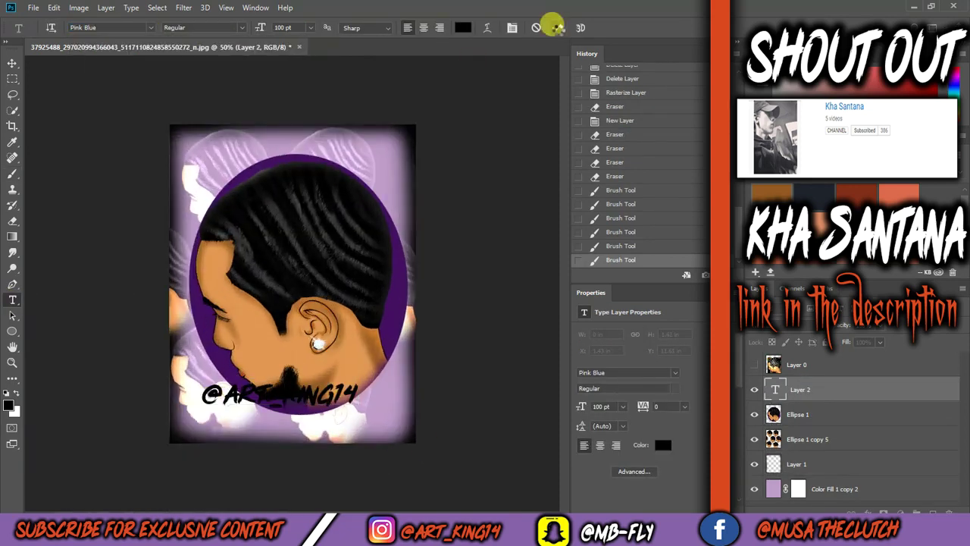
click(502, 216)
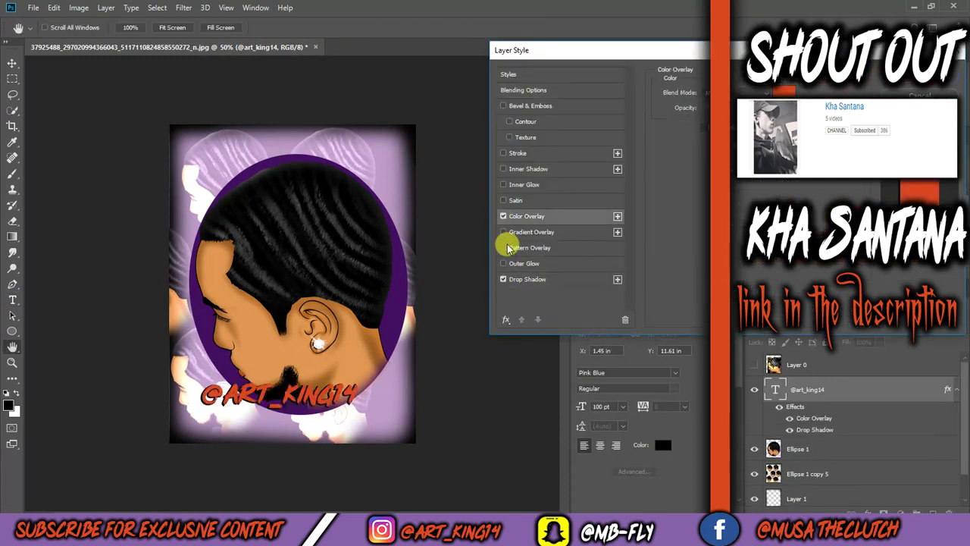
drag(704, 173, 705, 157)
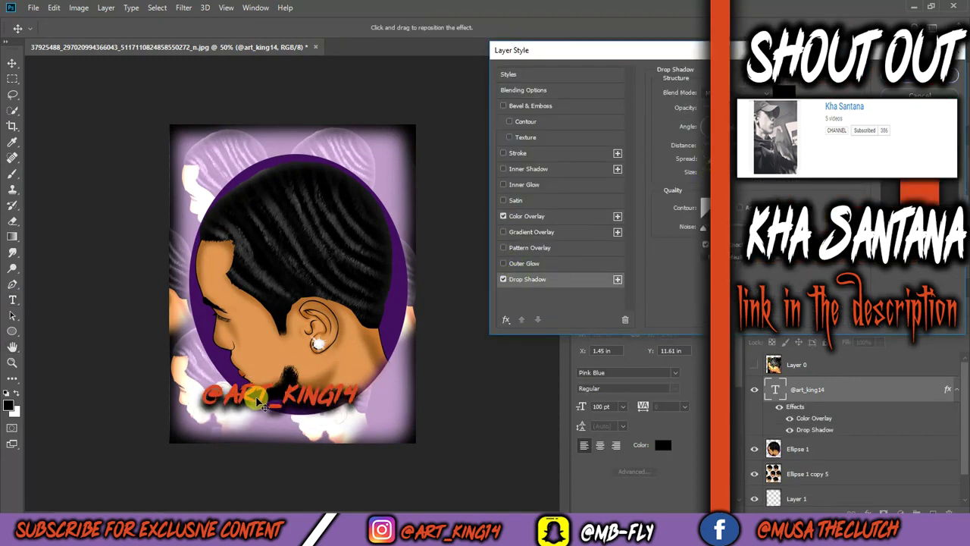
- Add a gradient overlay to the handle text with a red-orange gradient stop
click(530, 232)
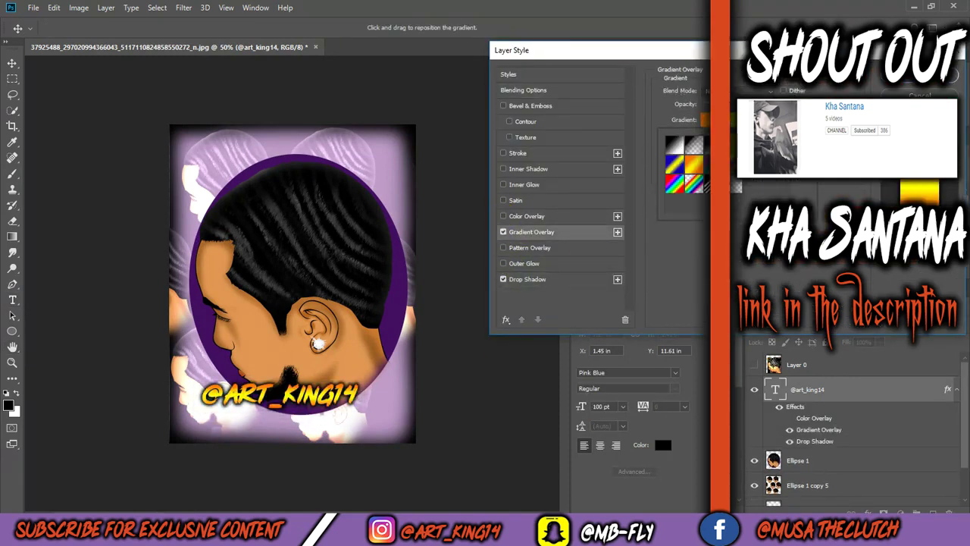
click(705, 123)
double_click(543, 287)
key(Return)
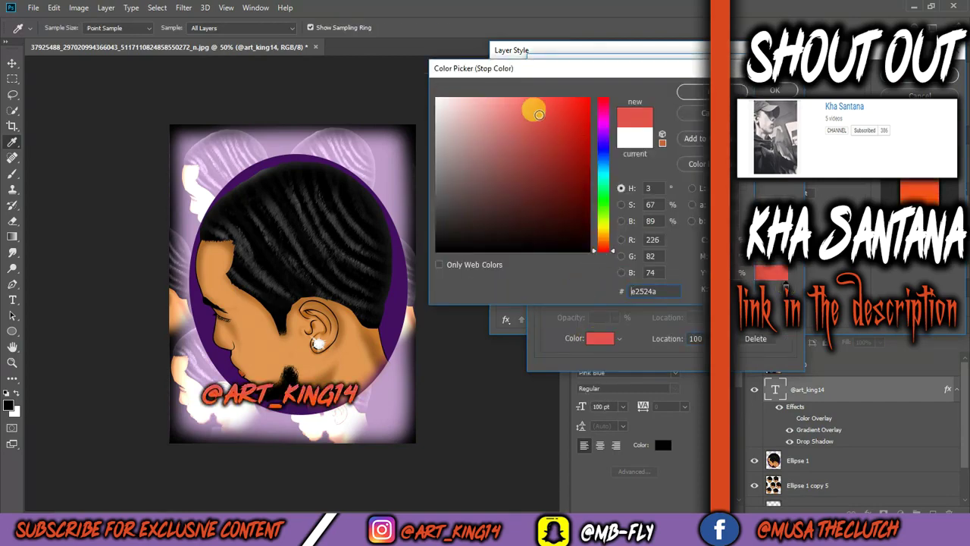